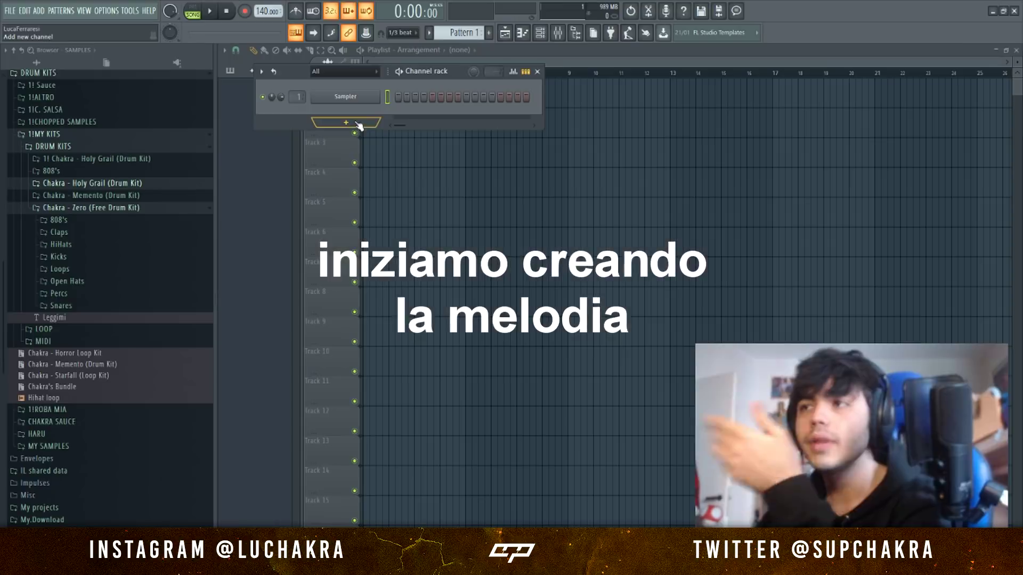
# Add a Morphine synthesizer as a new instrument channel and position its plugin window.
pyautogui.click(345, 138)
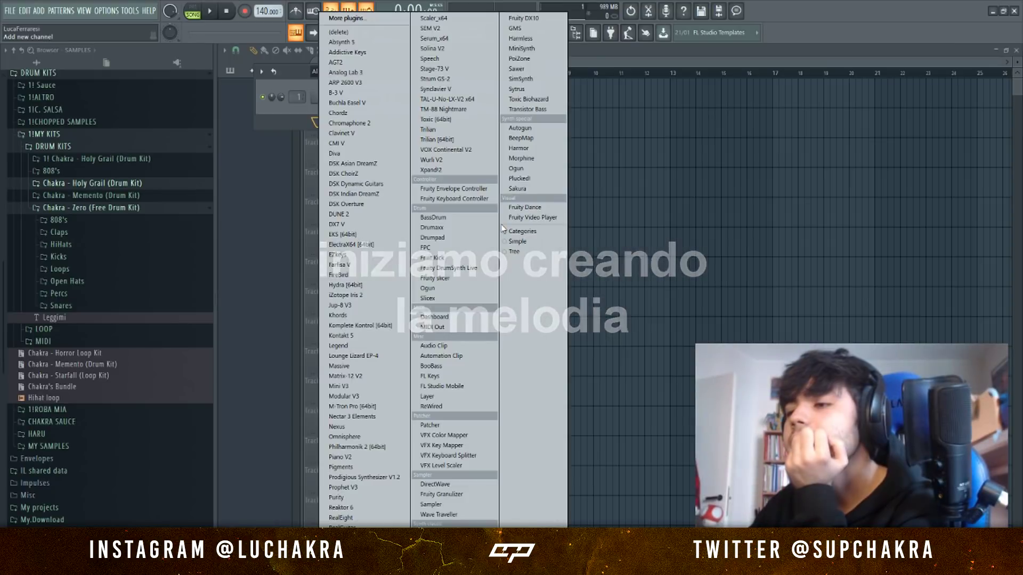
pyautogui.click(524, 301)
pyautogui.moveTo(390, 184); pyautogui.dragTo(379, 155)
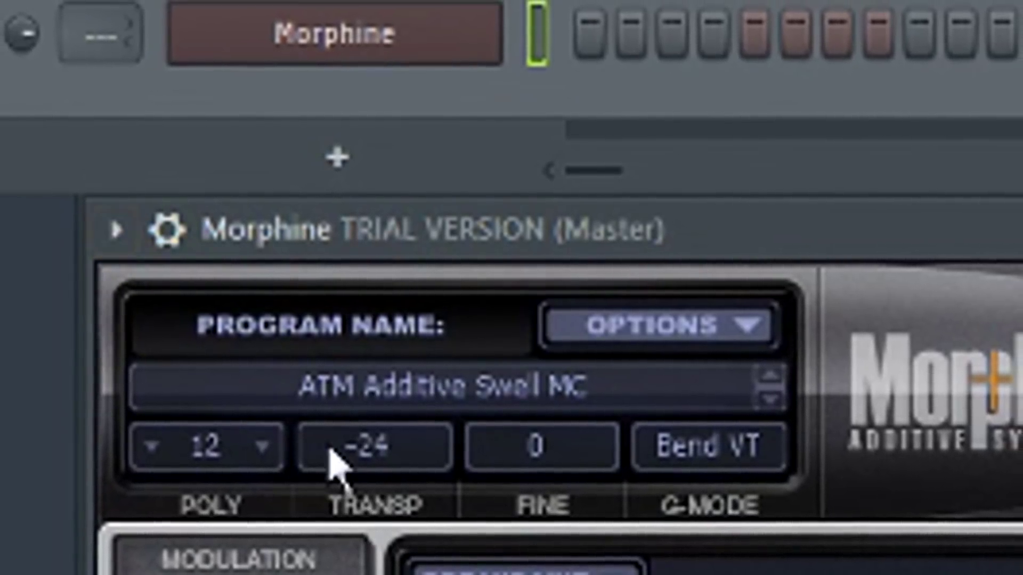
# Load the STR Acoustic Guitar NUC preset from Morphine's Strings bank and play a few test notes.
pyautogui.click(392, 397)
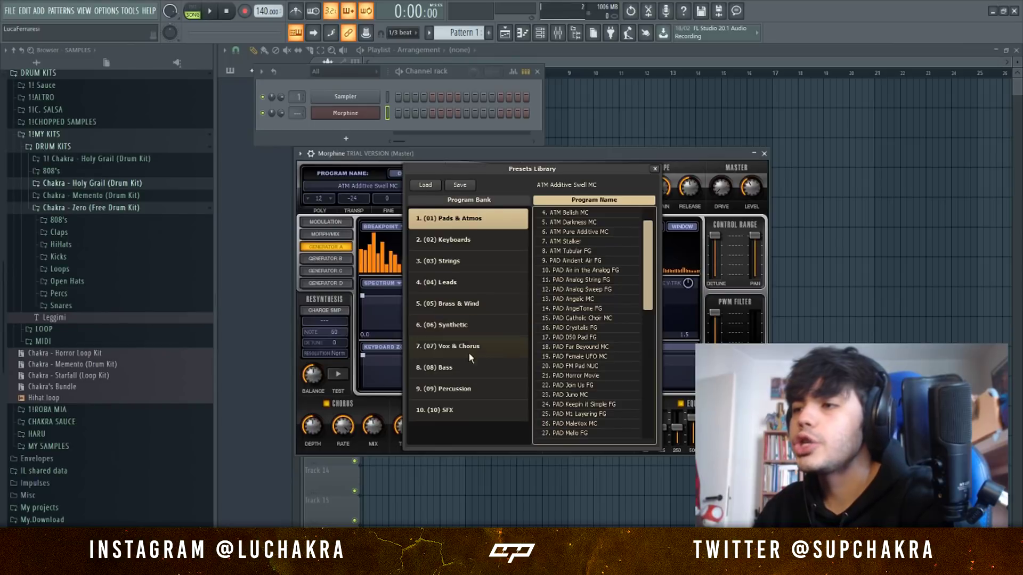
pyautogui.click(469, 262)
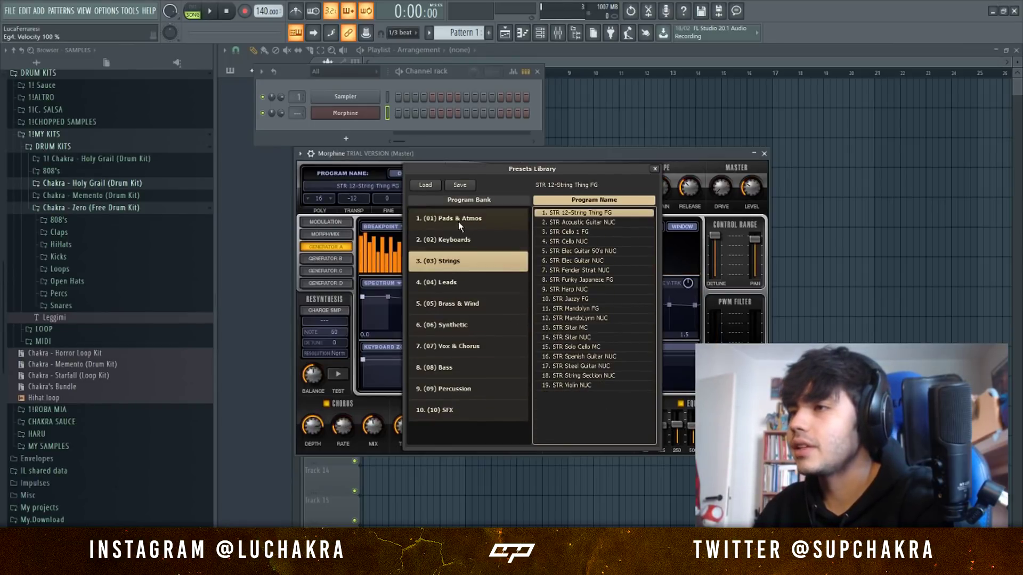
pyautogui.doubleClick(588, 223)
pyautogui.press('h')
pyautogui.press('w')
pyautogui.press('j')
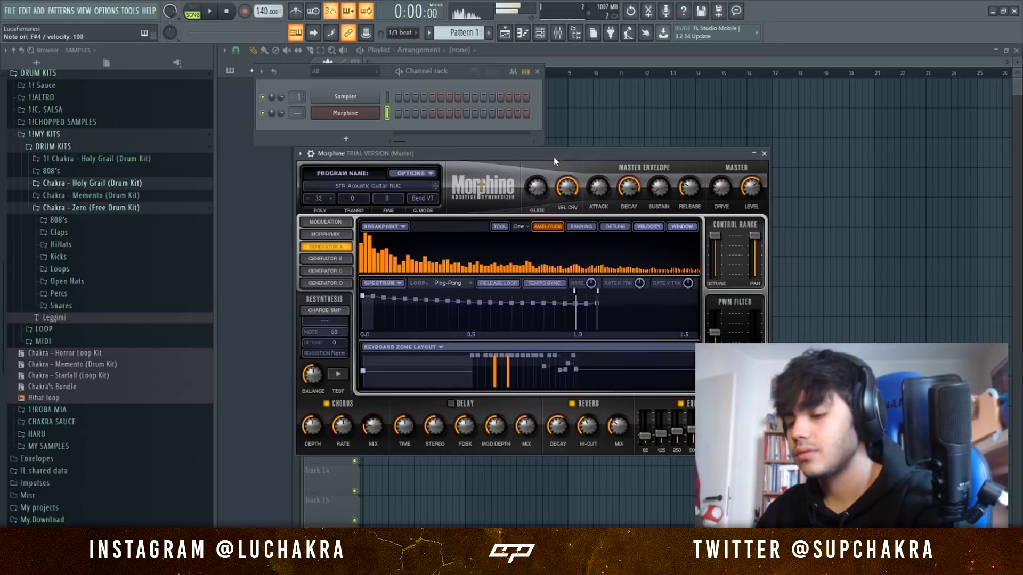
pyautogui.press('s')
pyautogui.press('g')
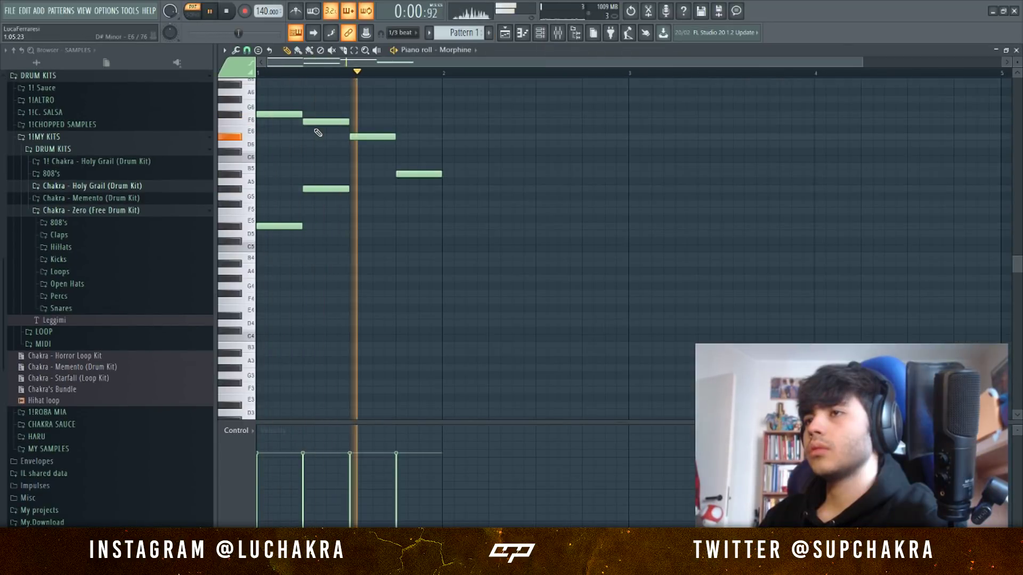
# Add a B5 note in the middle of bar 1 of the Morphine melody and raise bar 2's last note one semitone.
pyautogui.click(361, 173)
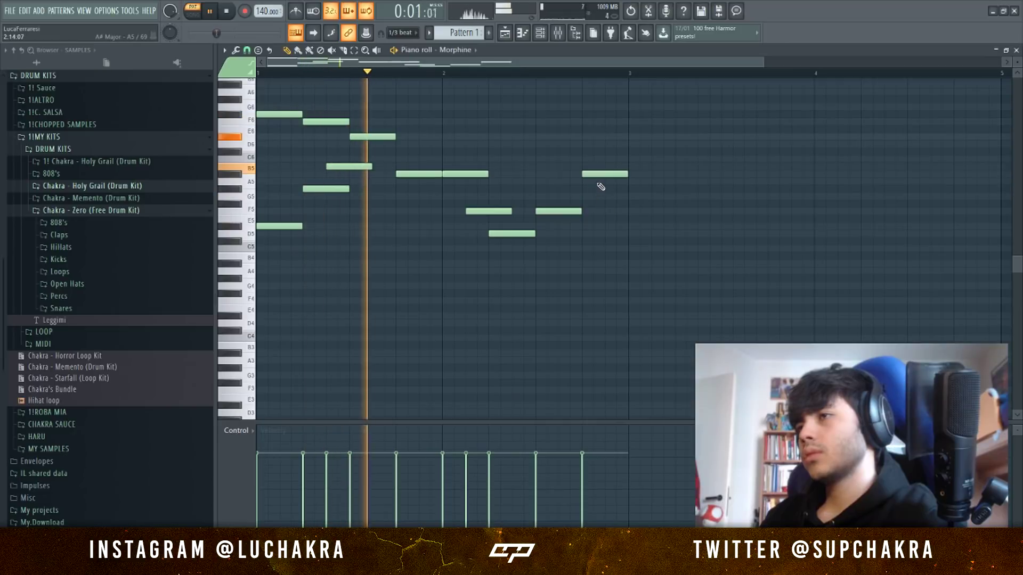
pyautogui.moveTo(597, 174); pyautogui.dragTo(597, 167)
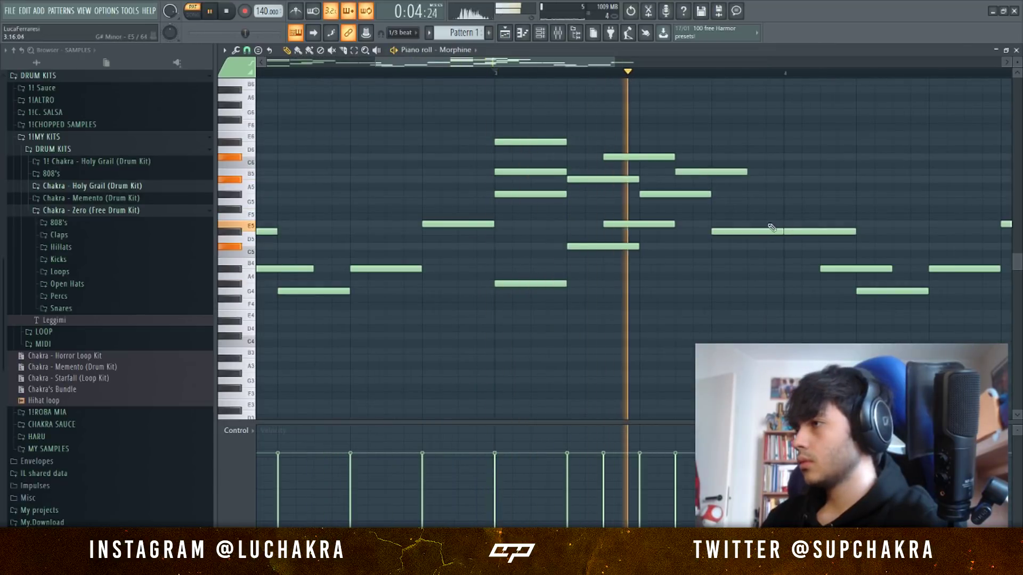
# Add a G#5 note at the end of bar 3 and an E5 note in bar 4 of the Morphine melody.
pyautogui.press('space')
pyautogui.moveTo(769, 209); pyautogui.dragTo(768, 194)
pyautogui.press('space')
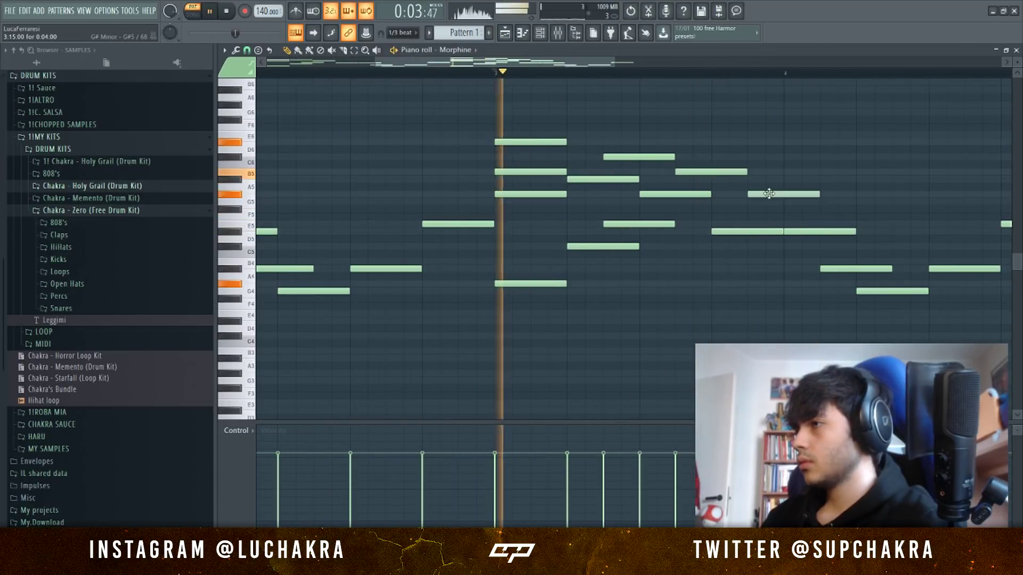
pyautogui.scroll(-2, 766, 231)
pyautogui.scroll(1, 765, 231)
pyautogui.click(755, 224)
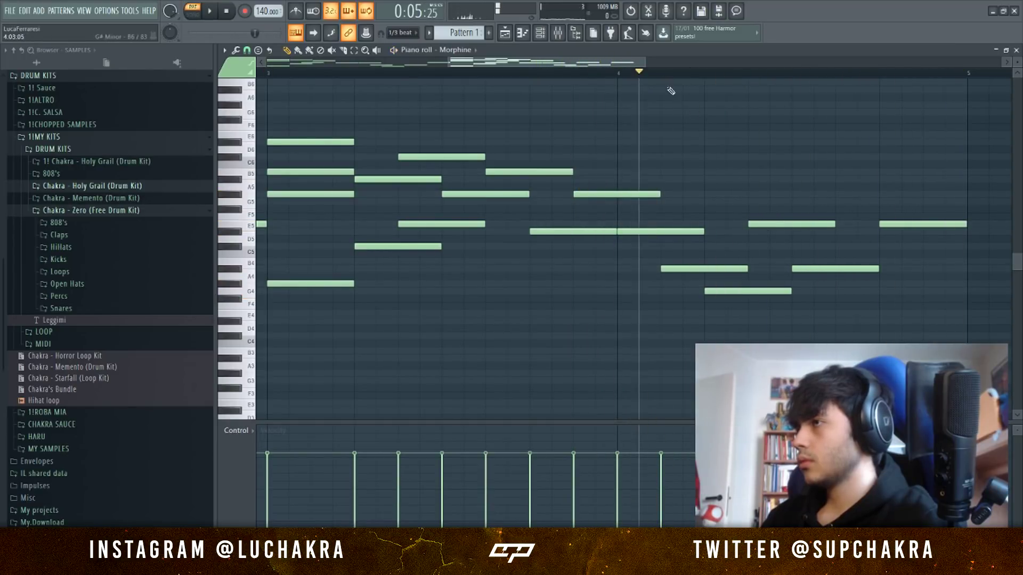
# Delete the D#5 and A#5 notes at the start of bar 4 and extend the preceding B5 and D#5 notes over them.
pyautogui.scroll(-3, 605, 153)
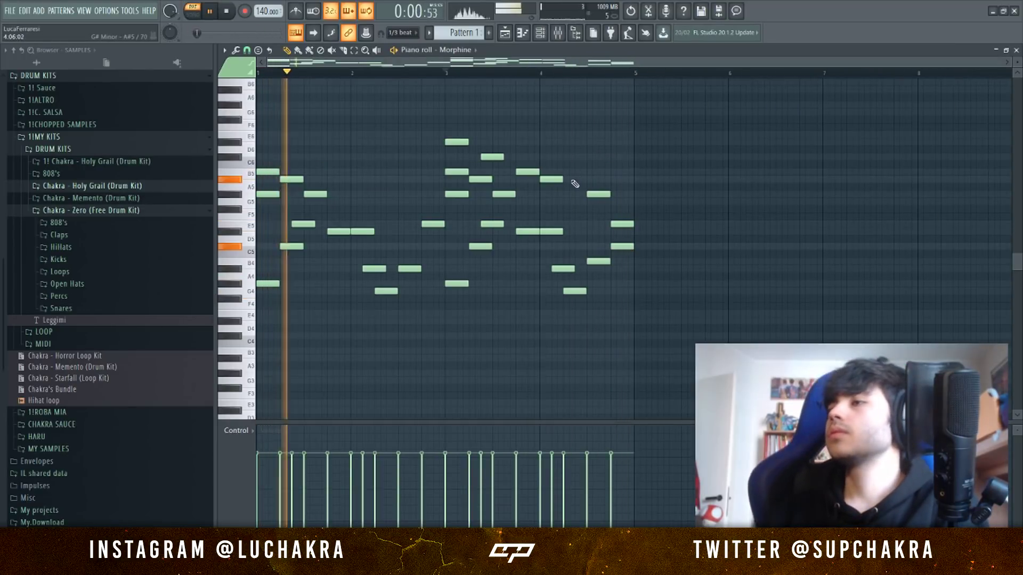
pyautogui.rightClick(550, 232)
pyautogui.rightClick(550, 179)
pyautogui.moveTo(539, 240); pyautogui.dragTo(563, 173)
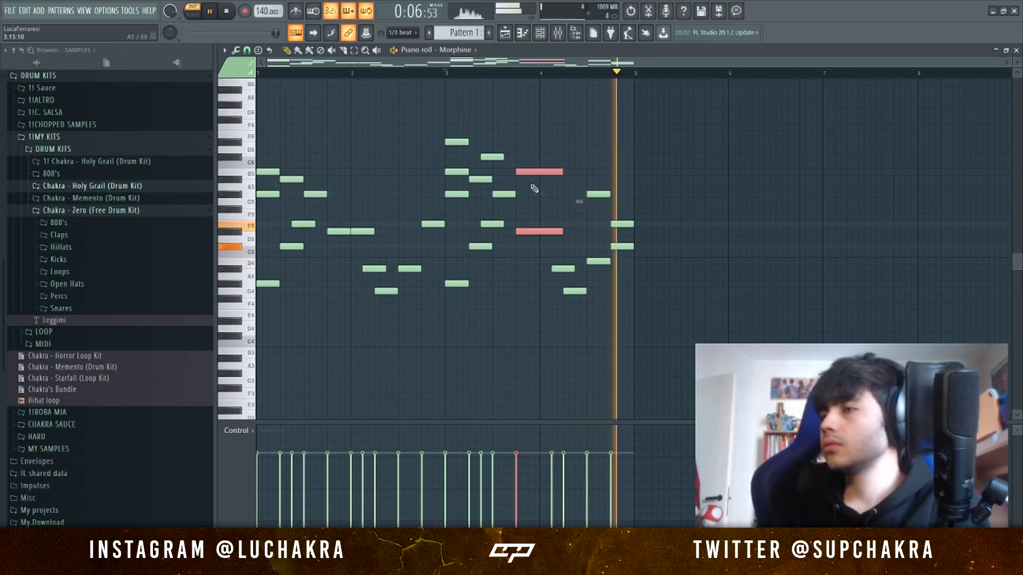
# Replace the two consecutive D#5 notes around the start of bar 2 with one longer D#5 note.
pyautogui.rightClick(365, 233)
pyautogui.moveTo(348, 231); pyautogui.dragTo(364, 230)
pyautogui.click(367, 226)
pyautogui.rightClick(374, 225)
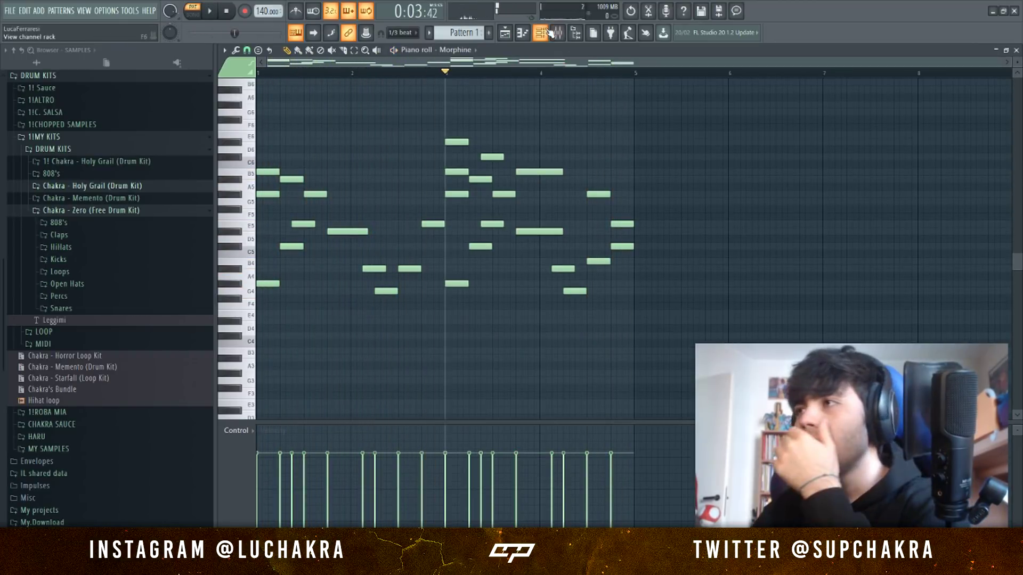
# Browse the instrument plugins available for a new channel in the channel rack.
pyautogui.click(550, 33)
pyautogui.rightClick(376, 112)
pyautogui.moveTo(398, 185)
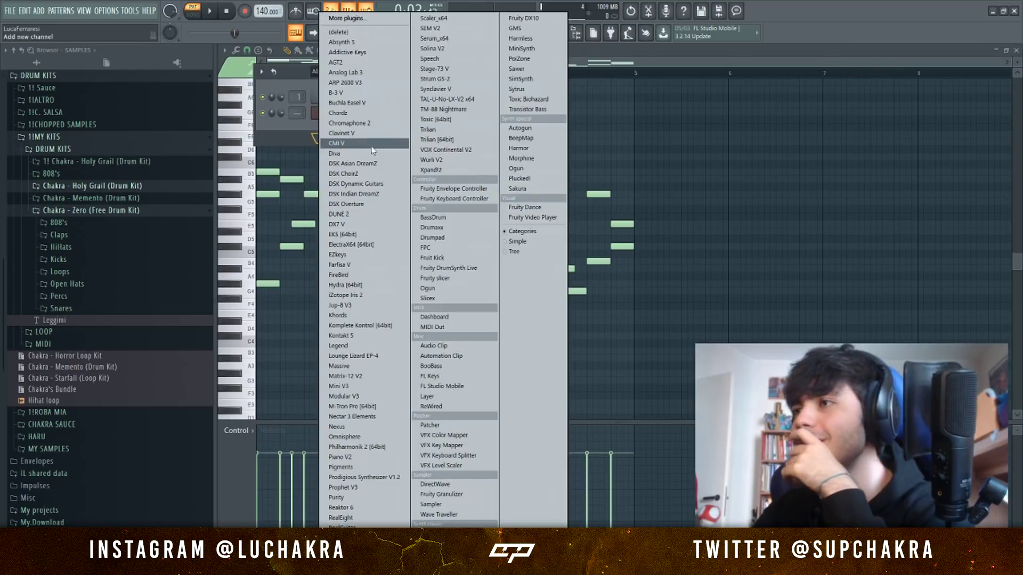
pyautogui.press('Escape')
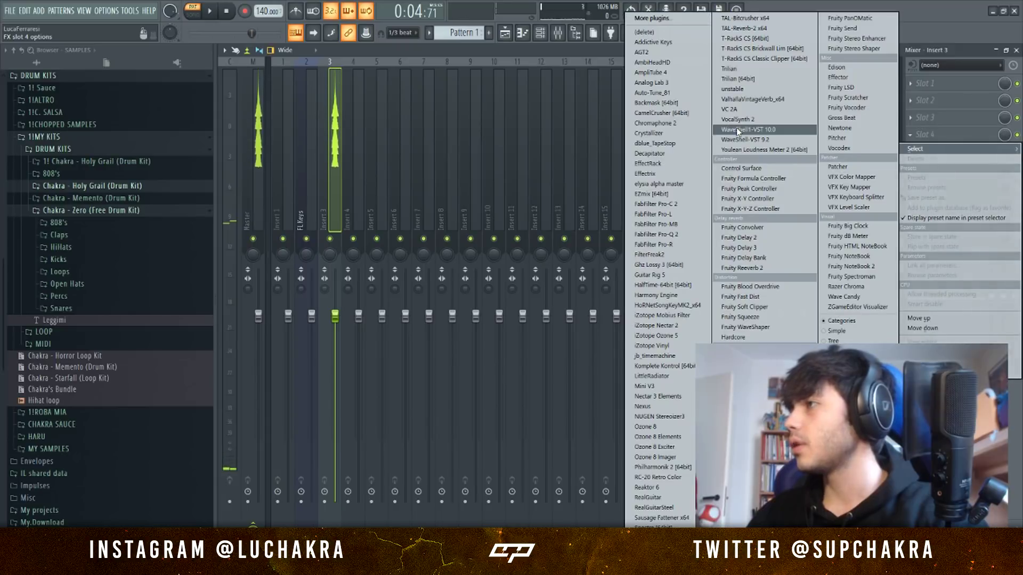
# Add Gross Beat to slot 4 of mixer Insert 3 using the Momentary preset's 1/2 Speed time effect, and play the pattern.
pyautogui.click(842, 118)
pyautogui.rightClick(713, 196)
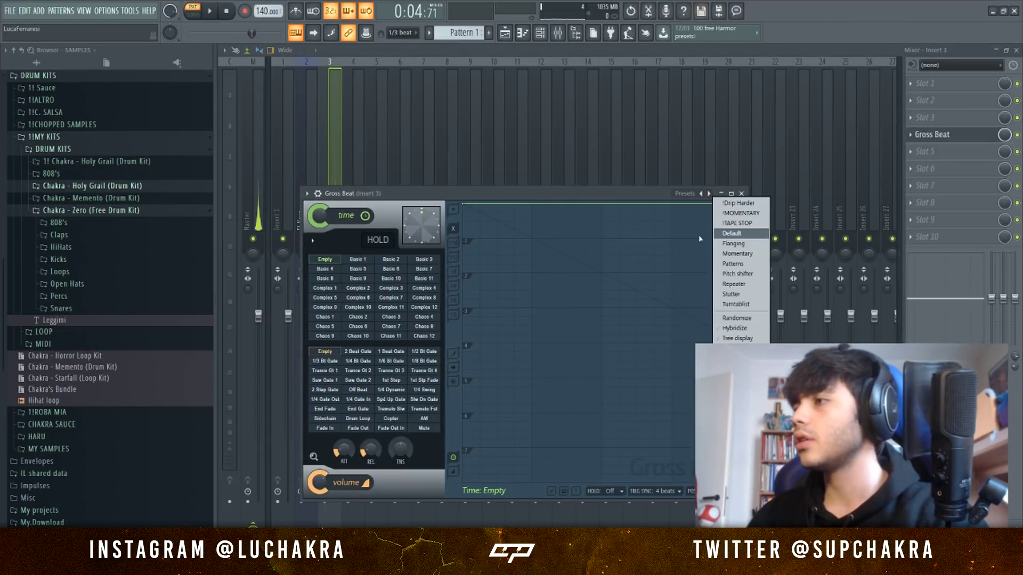
pyautogui.click(738, 254)
pyautogui.click(391, 327)
pyautogui.press('space')
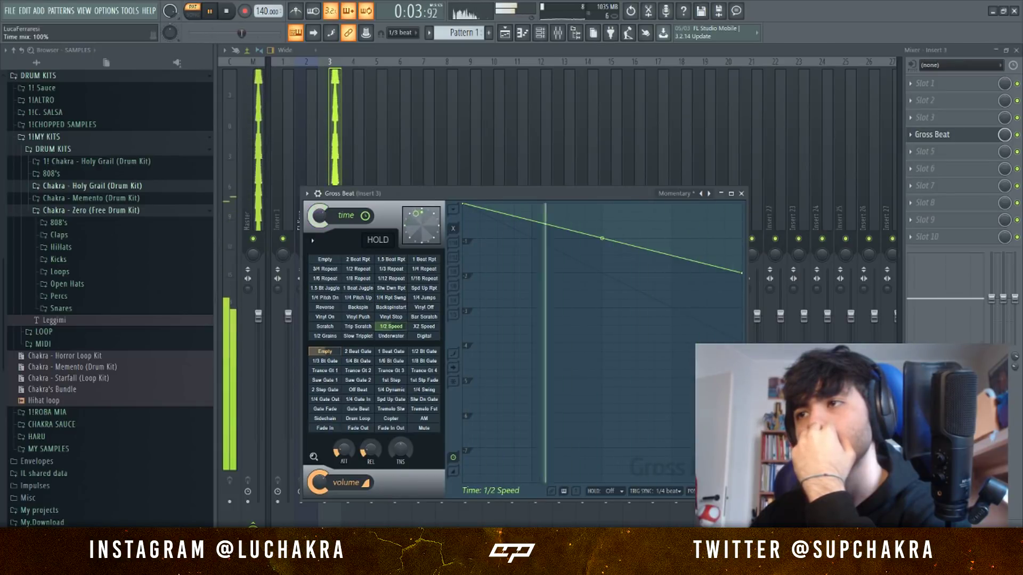
pyautogui.scroll(-3, 325, 216)
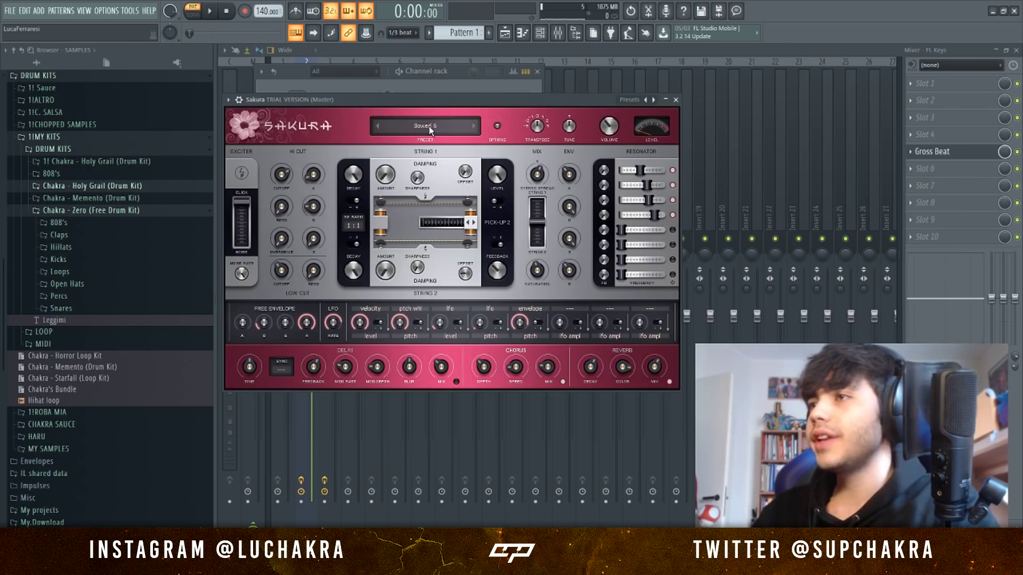
# Load the STR Cello FG preset from Sakura's String bank, audition it and step to the next preset.
pyautogui.click(430, 131)
pyautogui.scroll(-1, 363, 357)
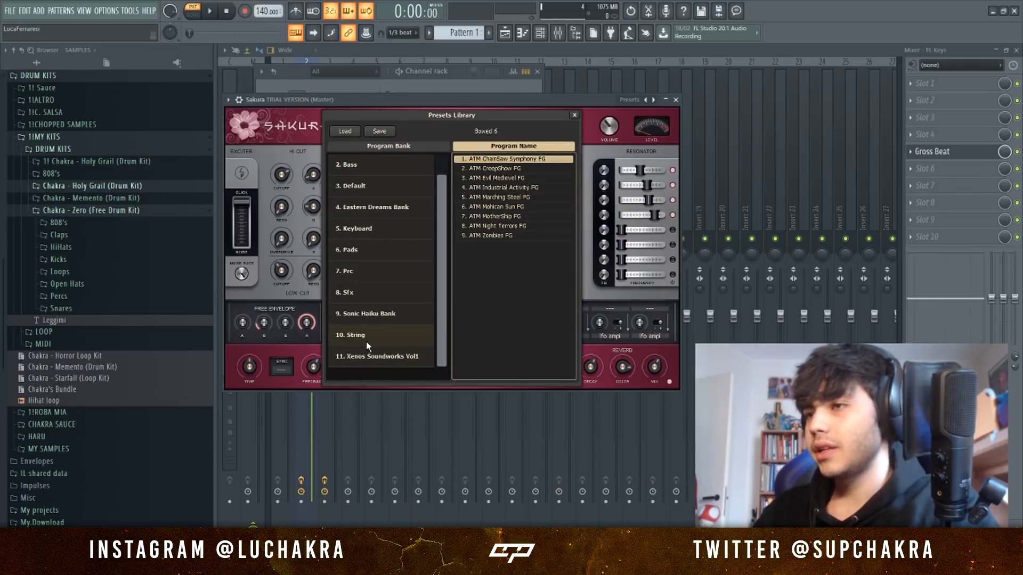
pyautogui.click(366, 341)
pyautogui.doubleClick(501, 258)
pyautogui.doubleClick(444, 105)
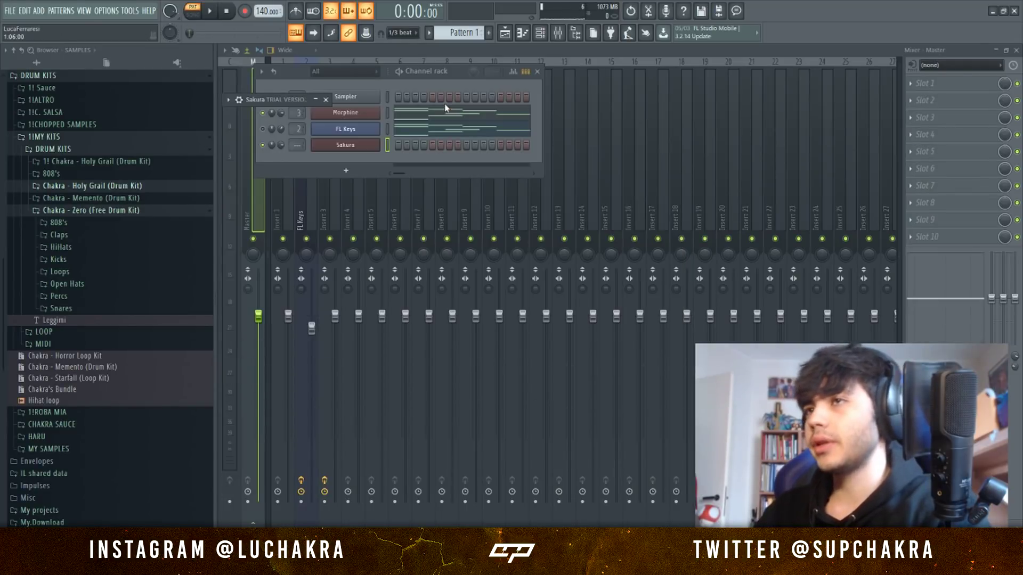
pyautogui.doubleClick(281, 101)
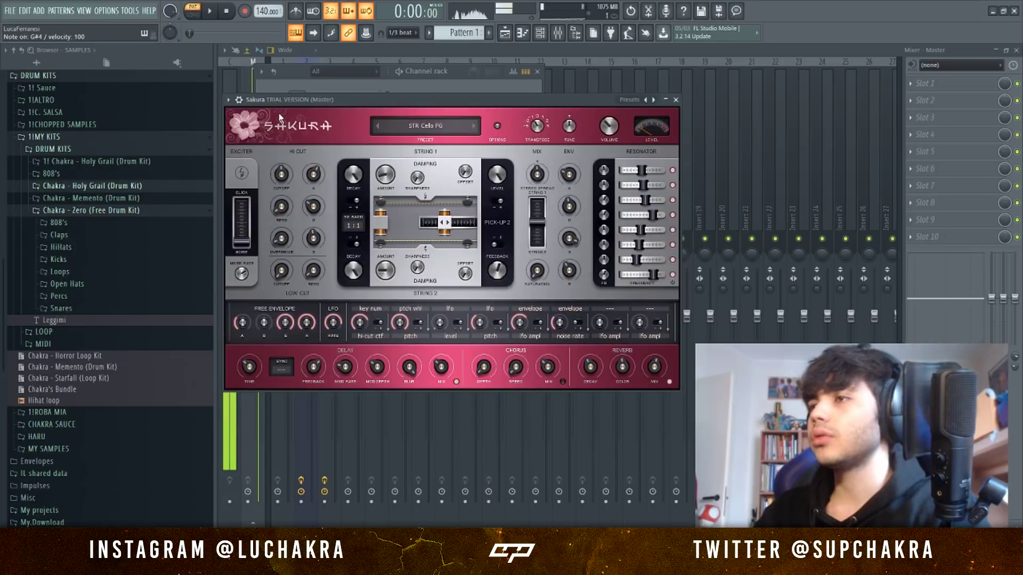
pyautogui.click(474, 126)
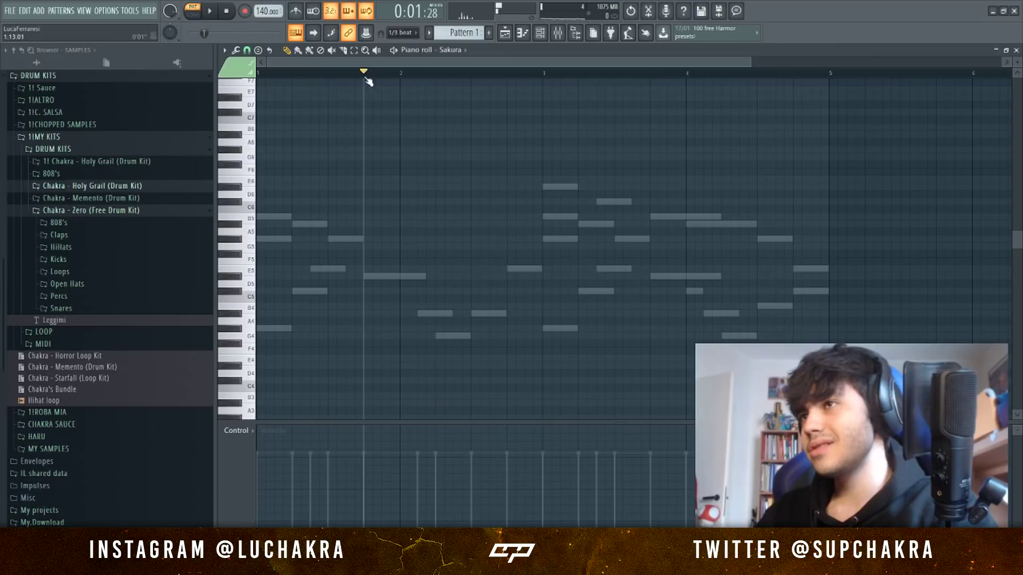
# Play the pattern and add a B5 note followed by an A#5 note in bar 4 of the Sakura part.
pyautogui.press('space')
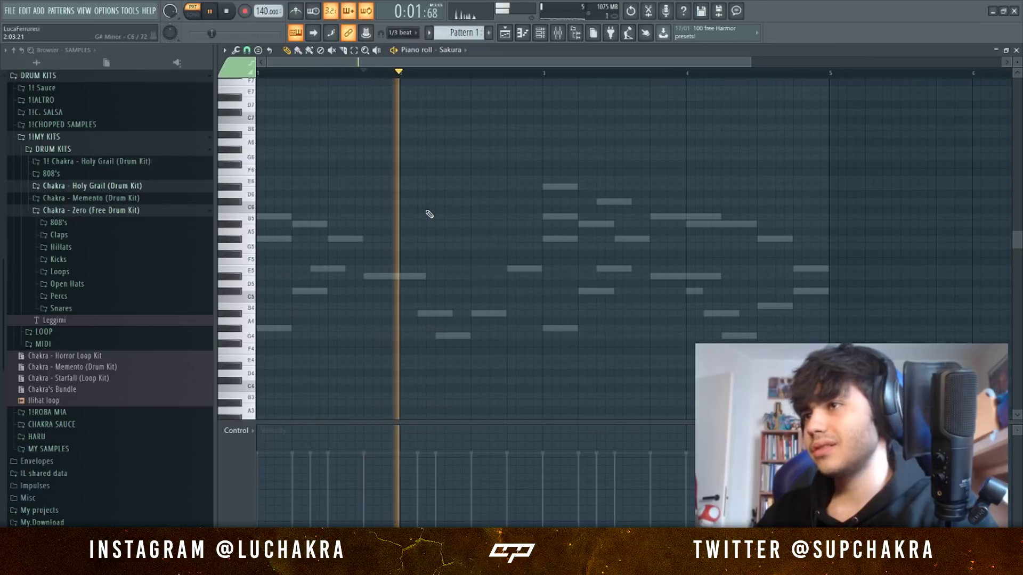
pyautogui.press('space')
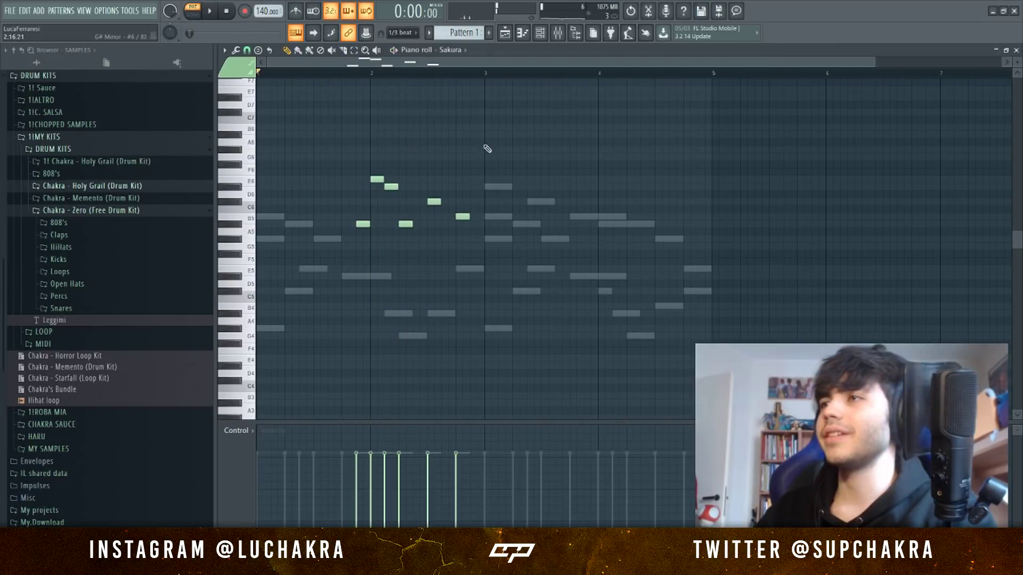
pyautogui.press('space')
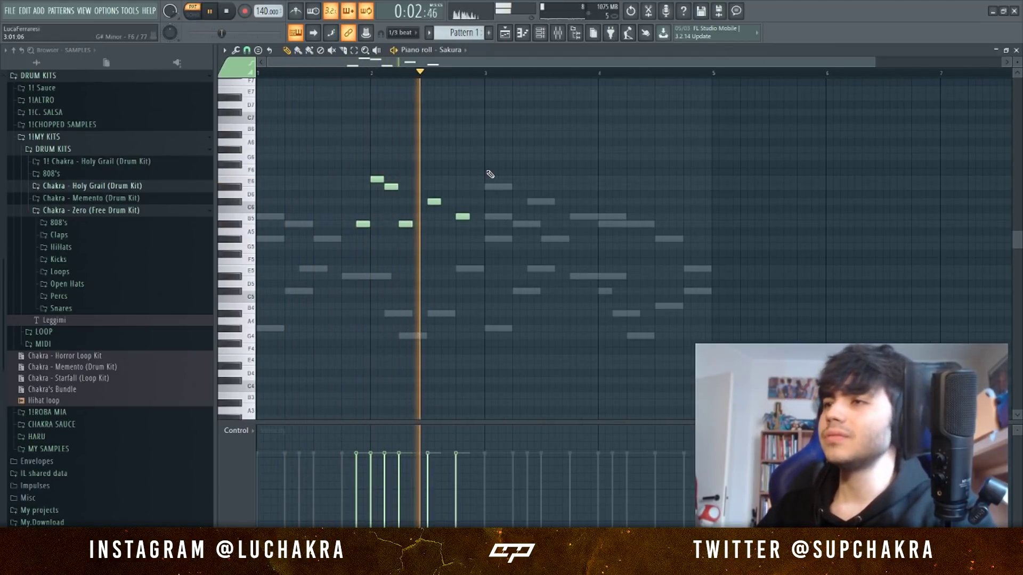
pyautogui.hotkey('ctrl', 'a')
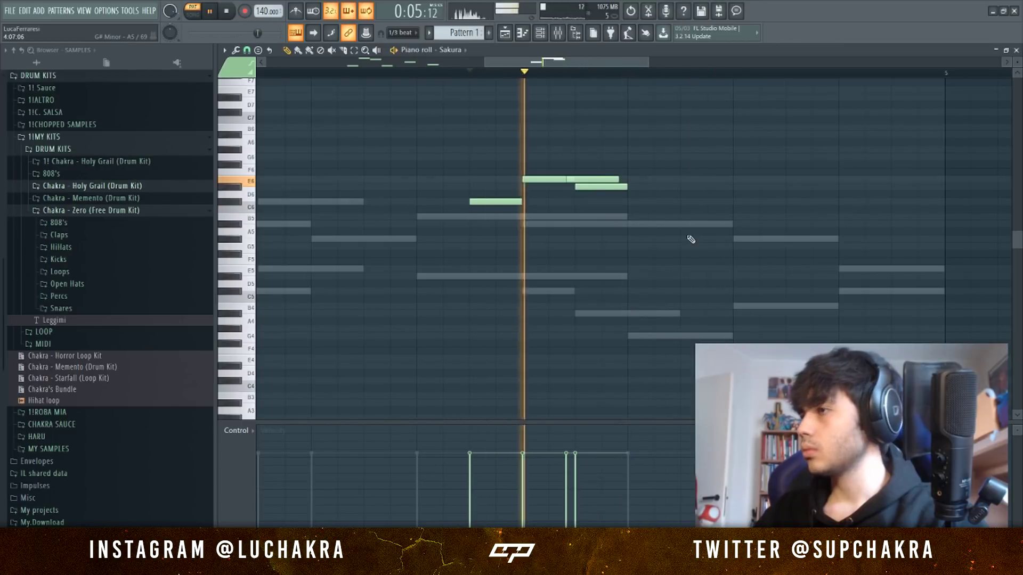
pyautogui.press('space')
pyautogui.click(685, 219)
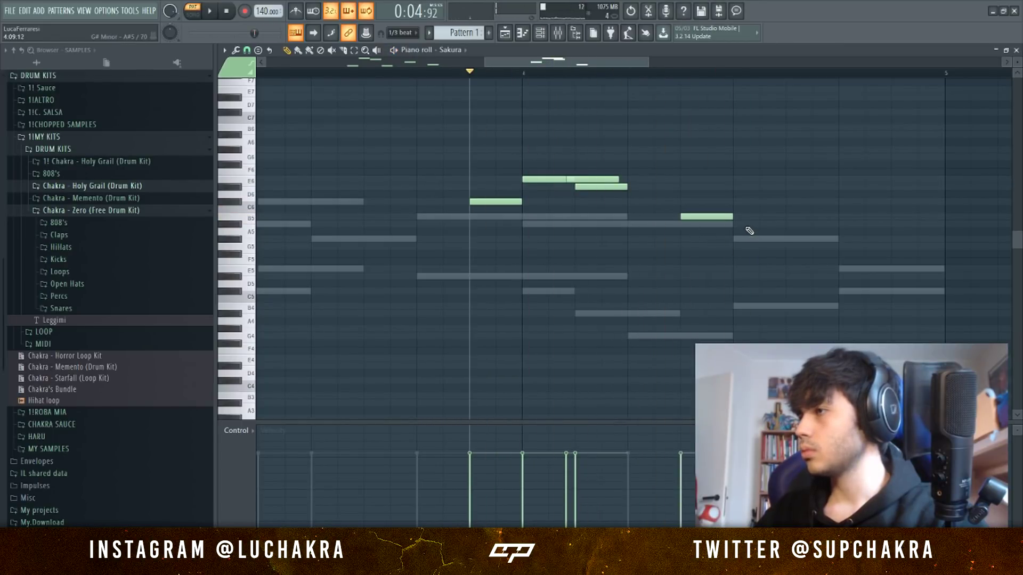
pyautogui.doubleClick(735, 224)
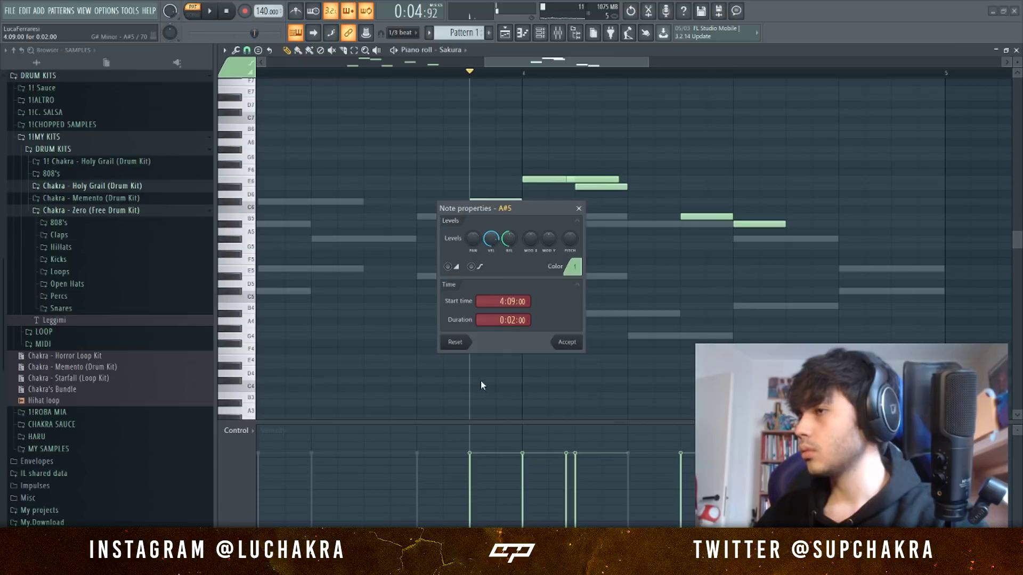
pyautogui.click(566, 343)
pyautogui.press('space')
pyautogui.scroll(-5, 580, 313)
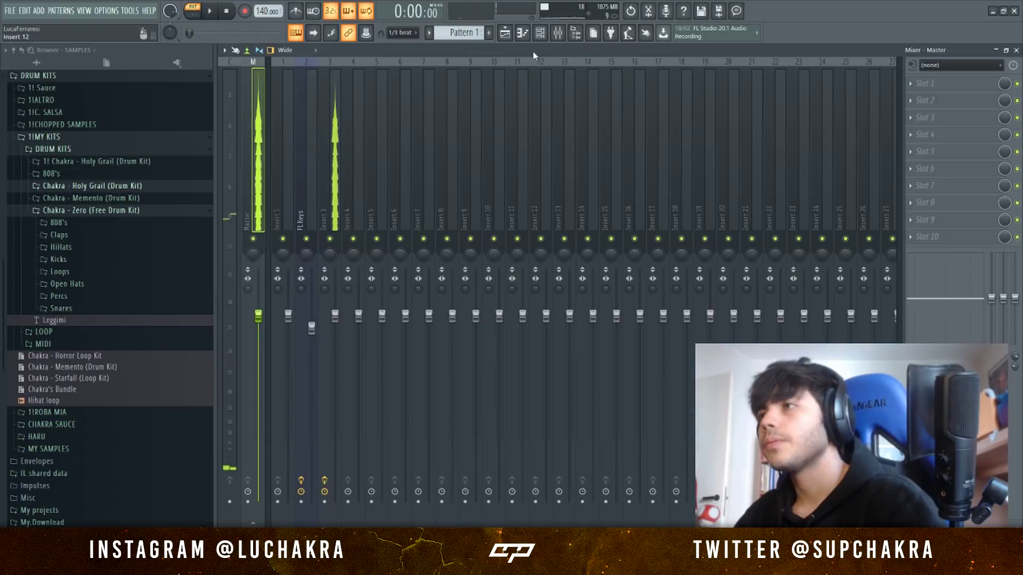
# Show the channel rack with its mixer routing and select mixer Insert 3.
pyautogui.click(540, 33)
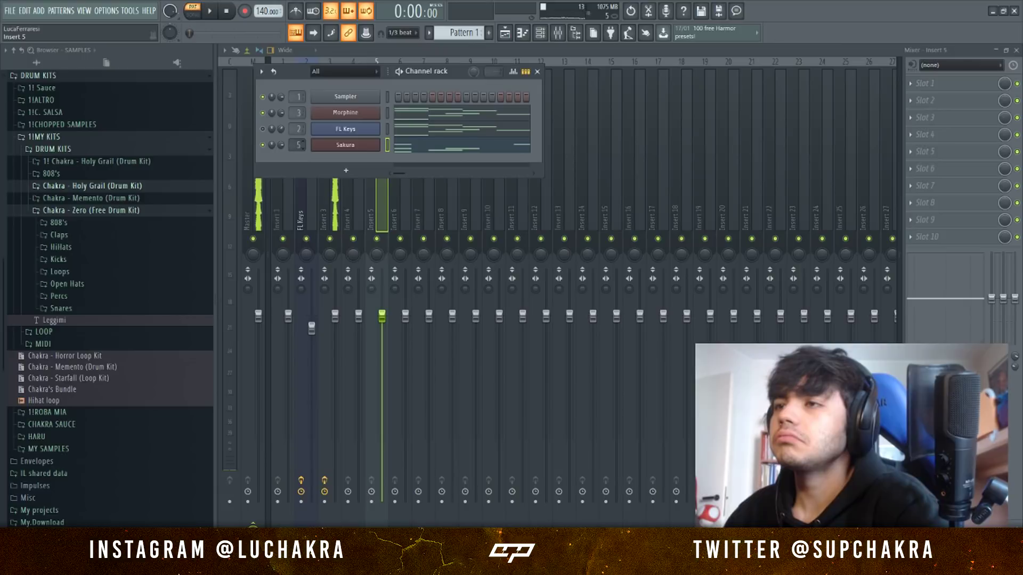
pyautogui.click(362, 199)
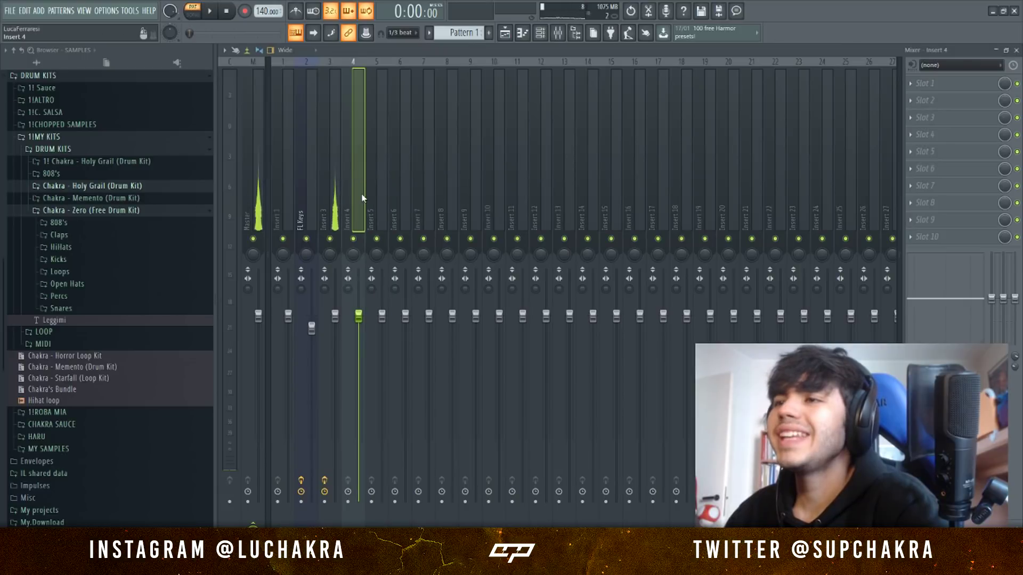
pyautogui.click(324, 213)
# Play the playlist in song mode and arrange the Pattern 1 #2 clips to alternate between Track 5 and Track 6 over bars 1 to 4.
pyautogui.press('F5')
pyautogui.press('l')
pyautogui.press('space')
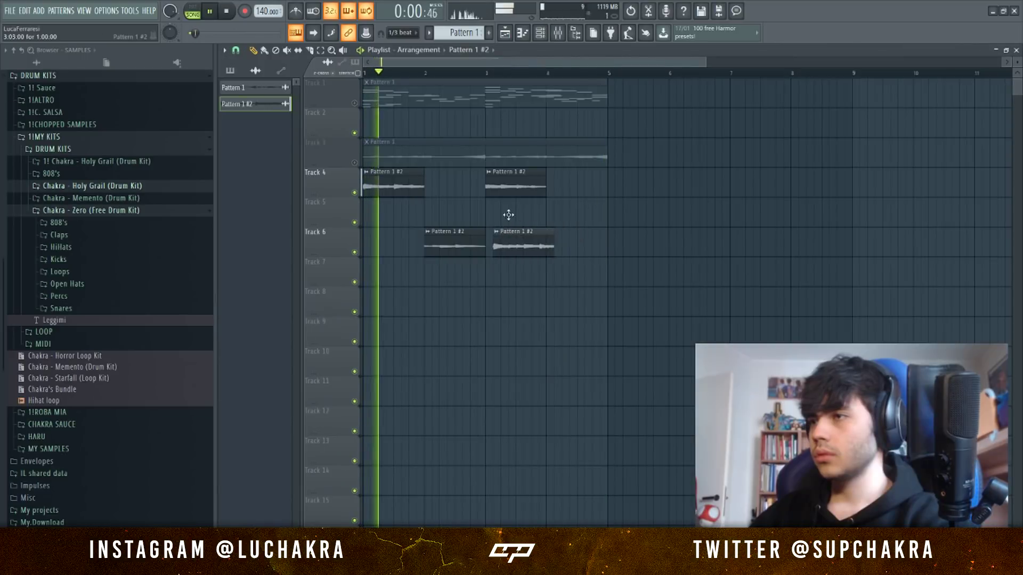
pyautogui.moveTo(574, 257); pyautogui.dragTo(566, 256)
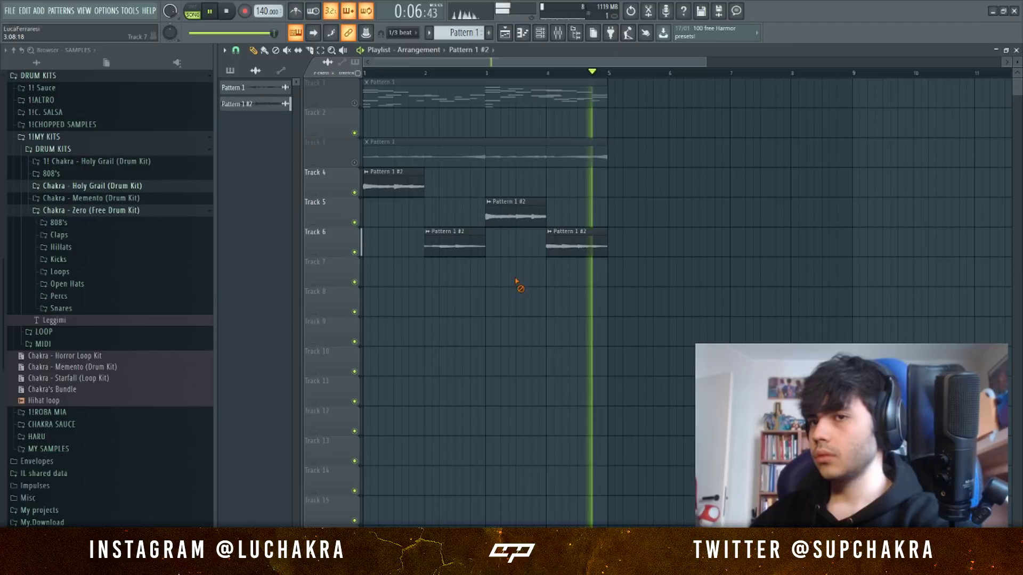
pyautogui.moveTo(386, 185); pyautogui.dragTo(378, 218)
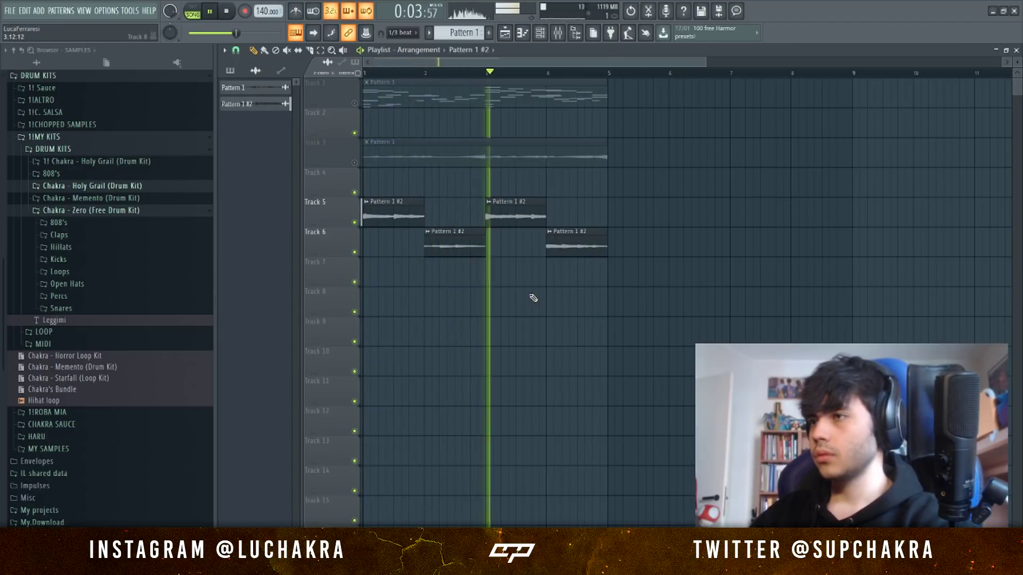
pyautogui.scroll(5, 515, 251)
pyautogui.scroll(-8, 516, 250)
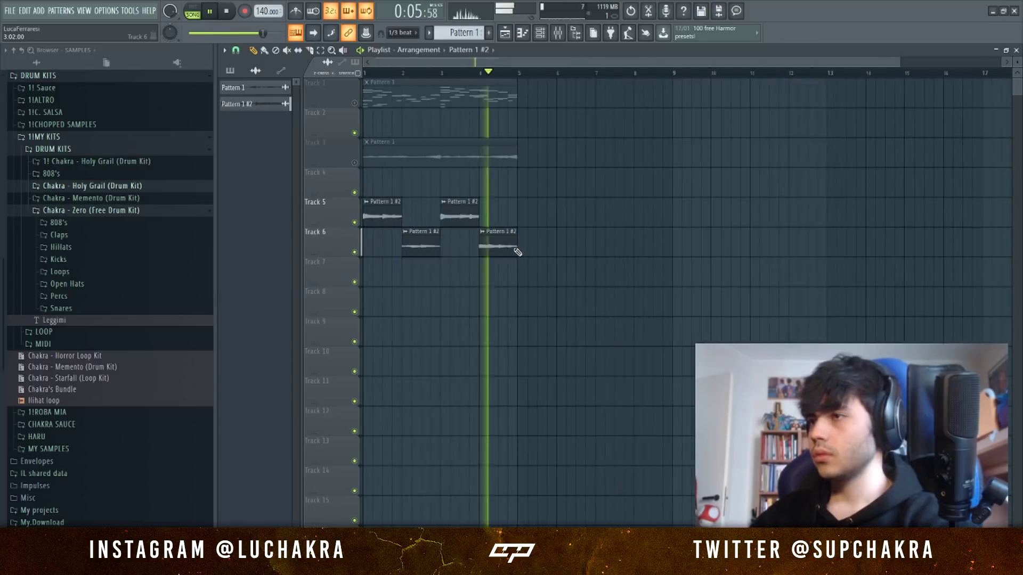
# Stop playback and delete the first Gross Beat, Fruity LSD and Fruity Scratcher from the Pattern 1 #2 mixer track.
pyautogui.press('space')
pyautogui.click(559, 34)
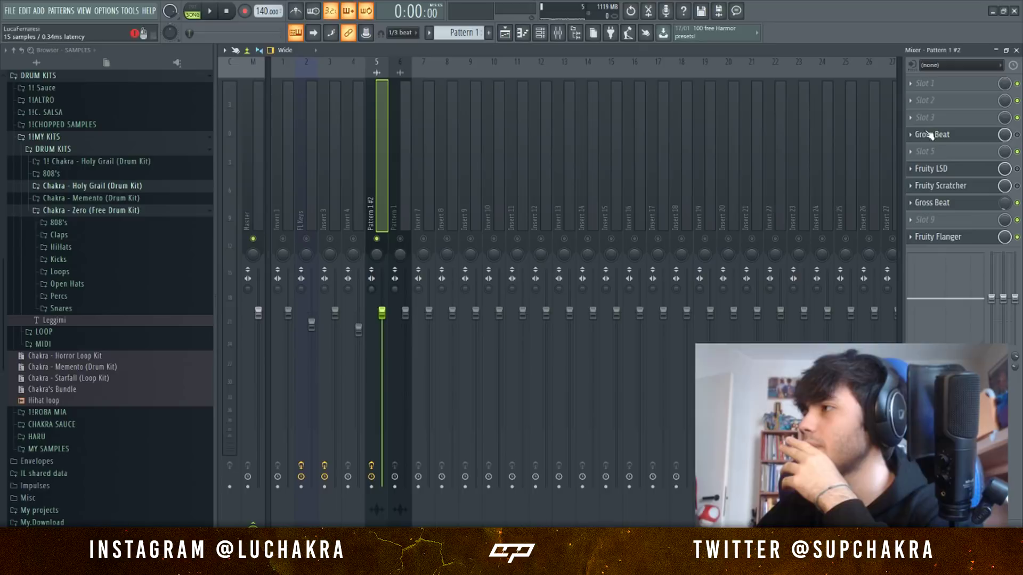
pyautogui.click(910, 135)
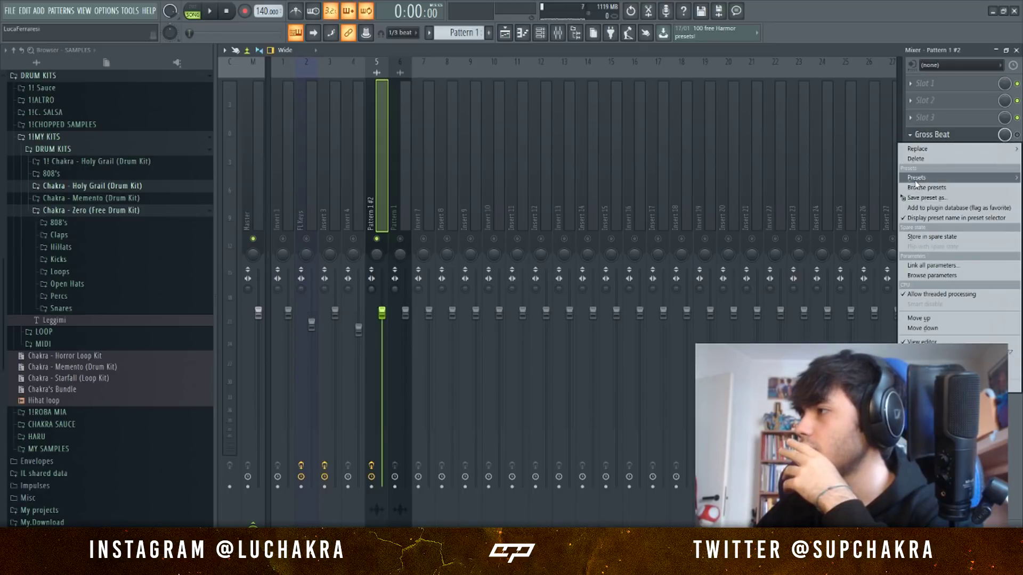
pyautogui.click(916, 160)
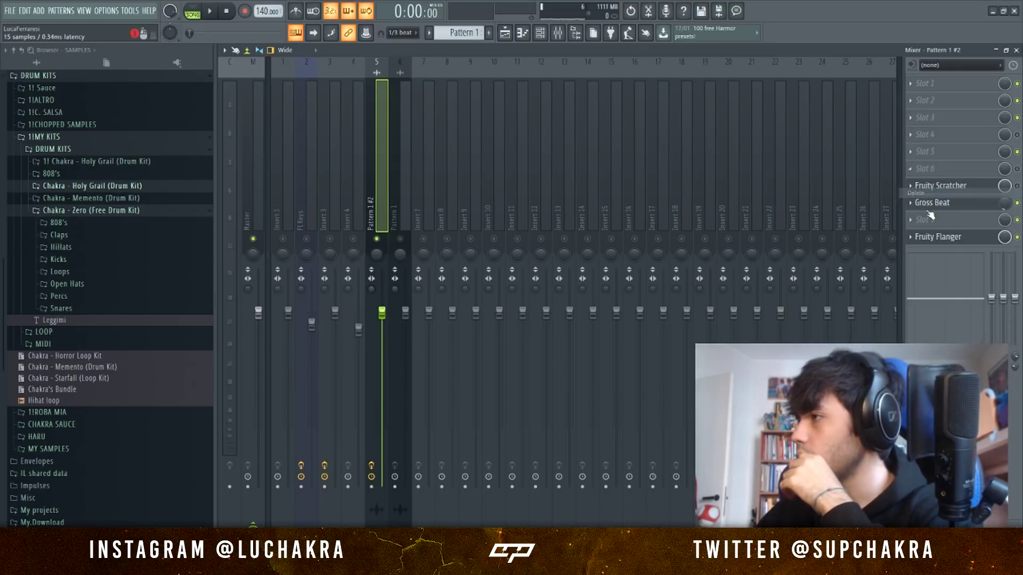
pyautogui.click(909, 186)
pyautogui.click(912, 211)
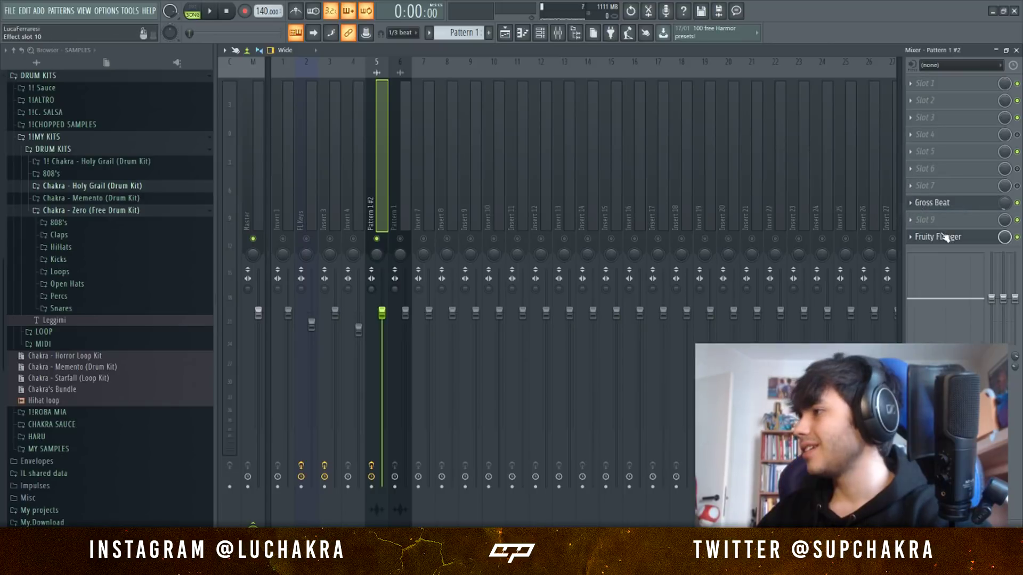
# Review the Gross Beat and Fruity Flanger settings on the Pattern 1 #2 mixer track and play the arrangement.
pyautogui.click(946, 203)
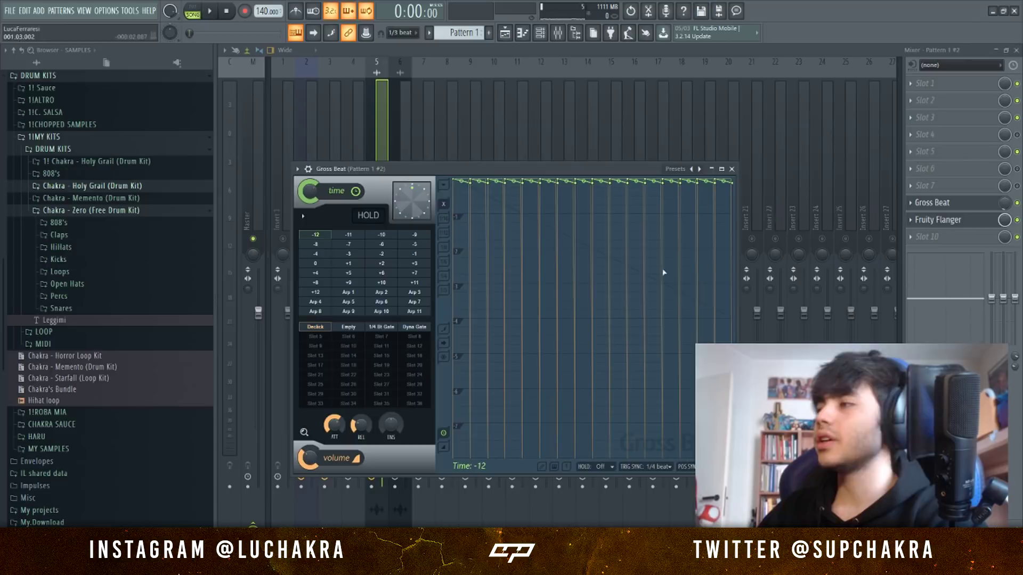
pyautogui.click(948, 220)
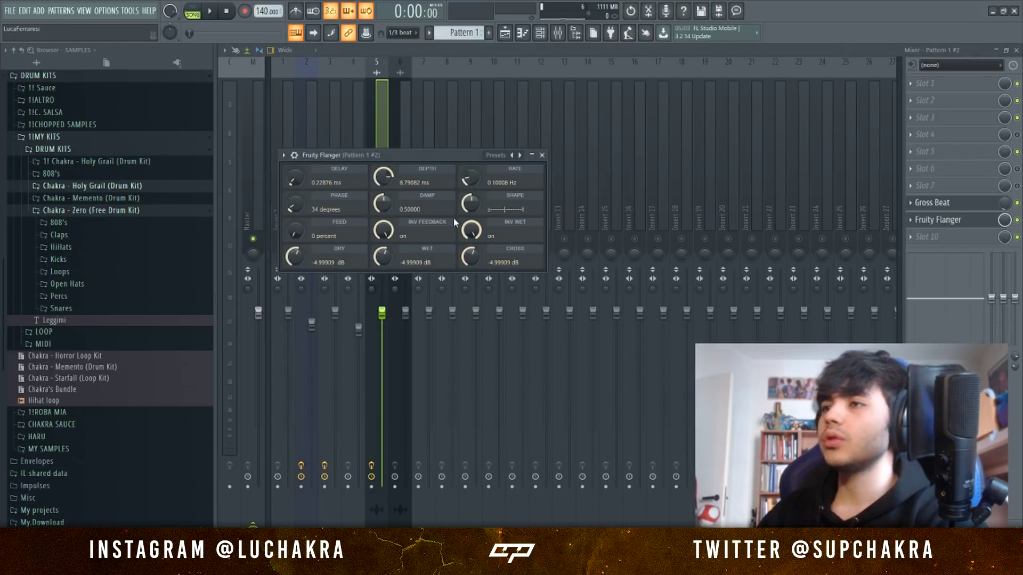
pyautogui.press('Escape')
pyautogui.press('space')
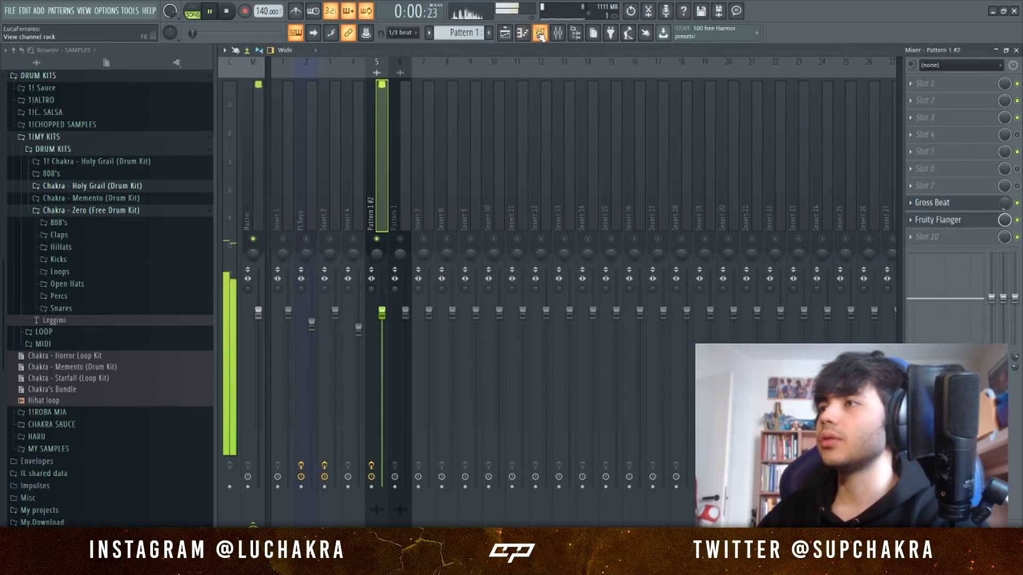
pyautogui.click(504, 35)
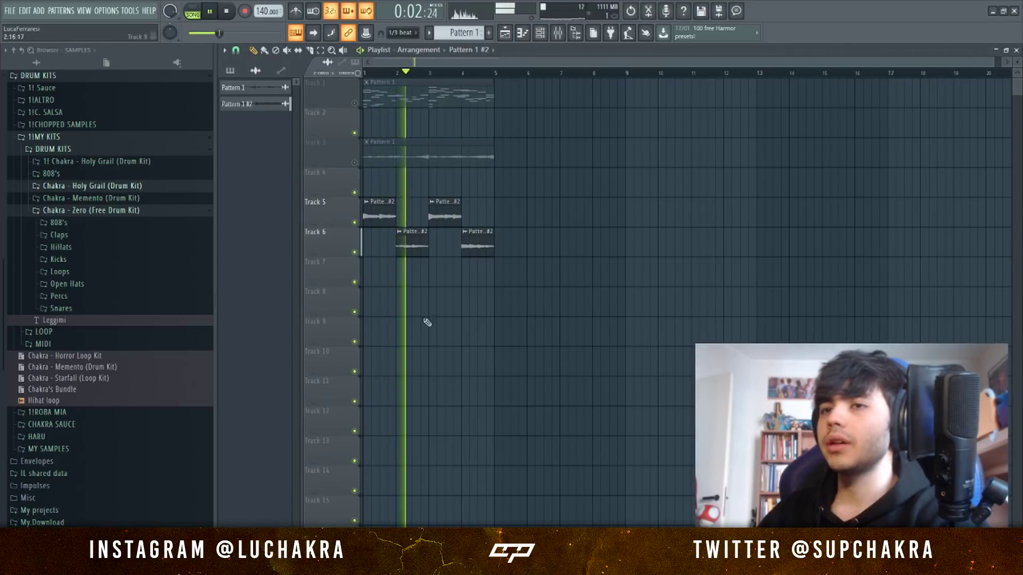
pyautogui.click(558, 34)
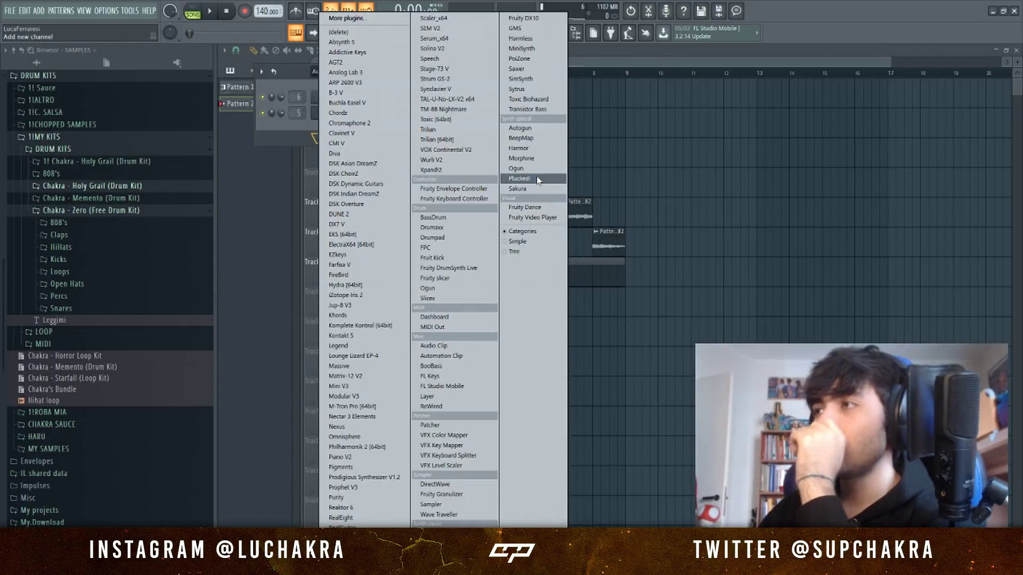
# Add a Harmor channel and load a preset from its Synthesizer group.
pyautogui.click(539, 149)
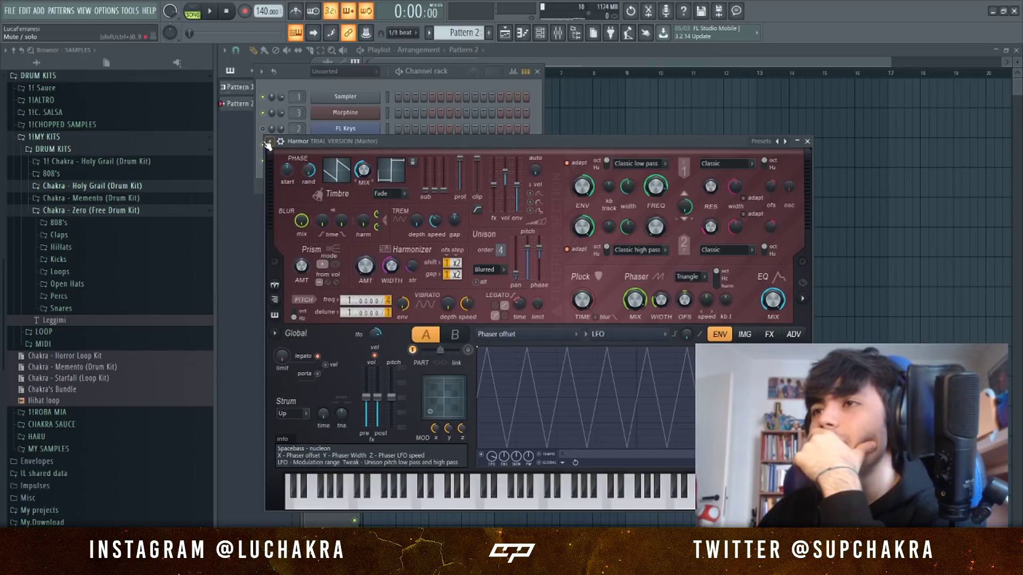
pyautogui.click(270, 142)
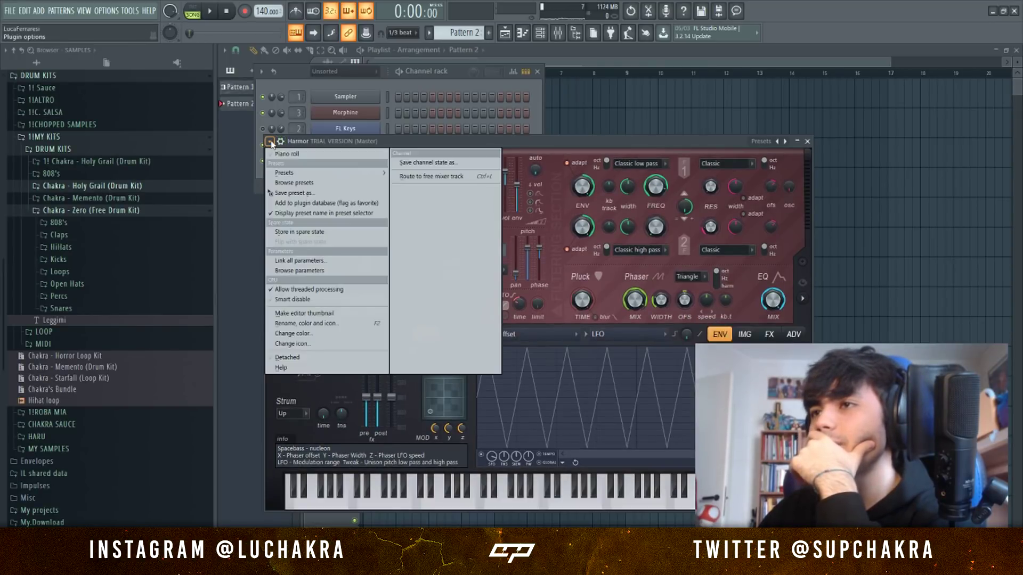
pyautogui.moveTo(298, 172)
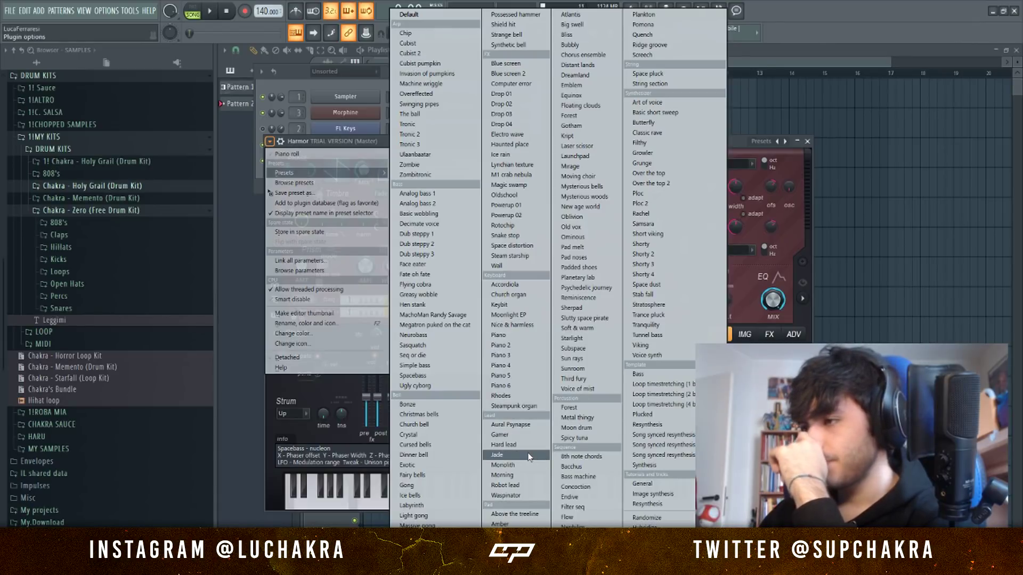
pyautogui.click(641, 163)
# Step forward through Harmor's presets, auditioning Over the top, Ploc and Ploc 2, and settle on Rachel.
pyautogui.click(785, 141)
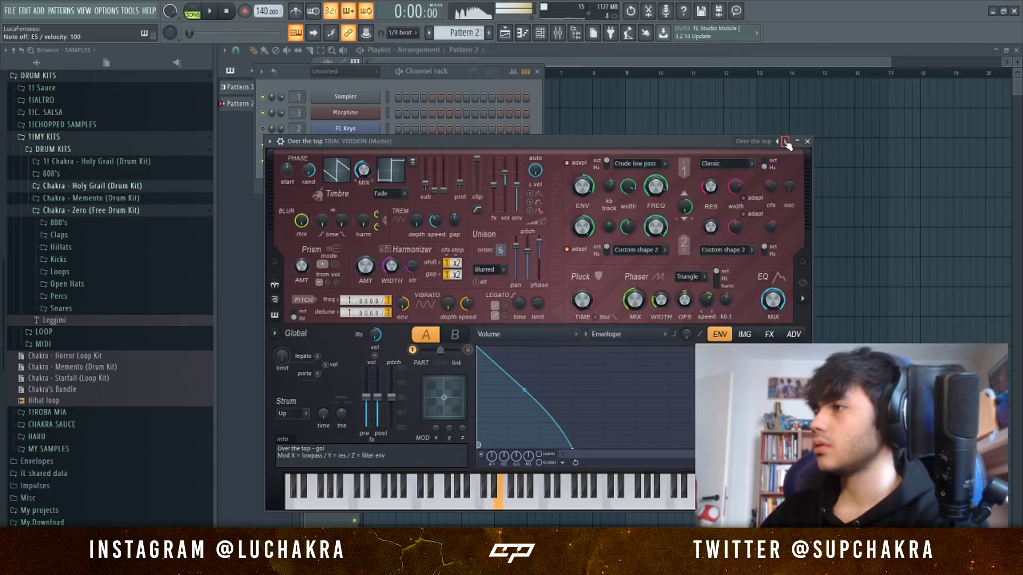
pyautogui.click(784, 142)
pyautogui.click(786, 141)
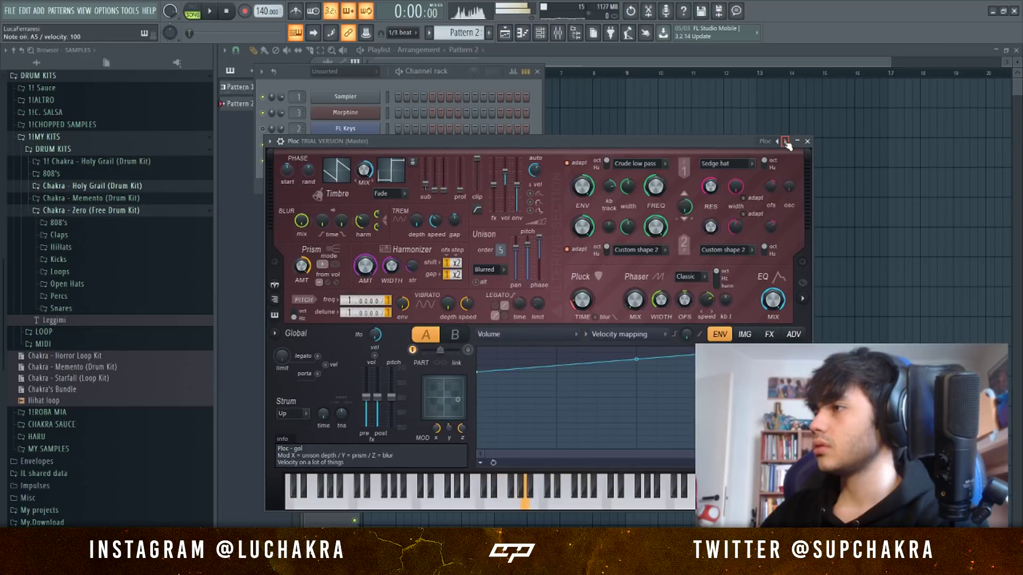
pyautogui.click(785, 142)
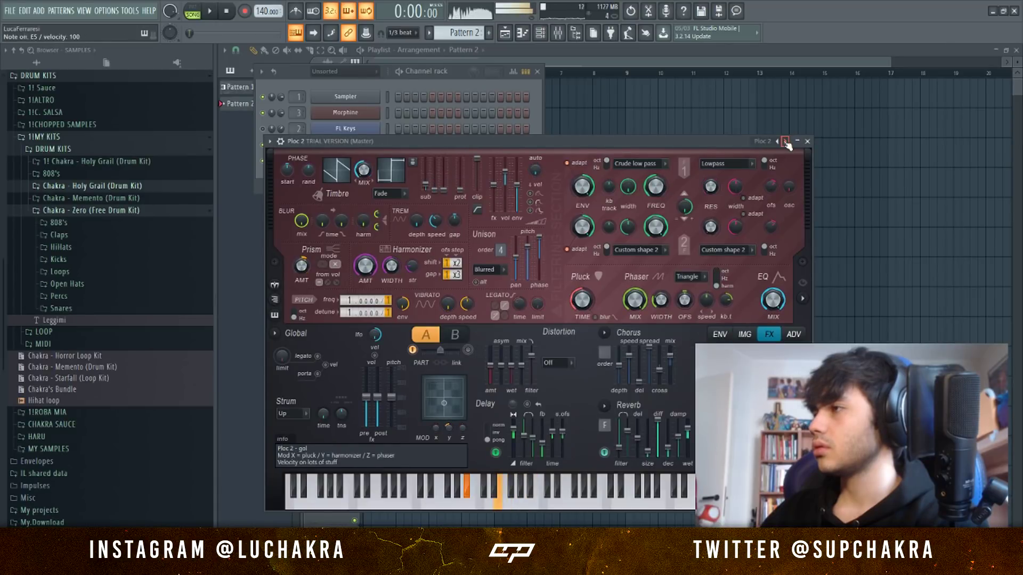
pyautogui.click(784, 141)
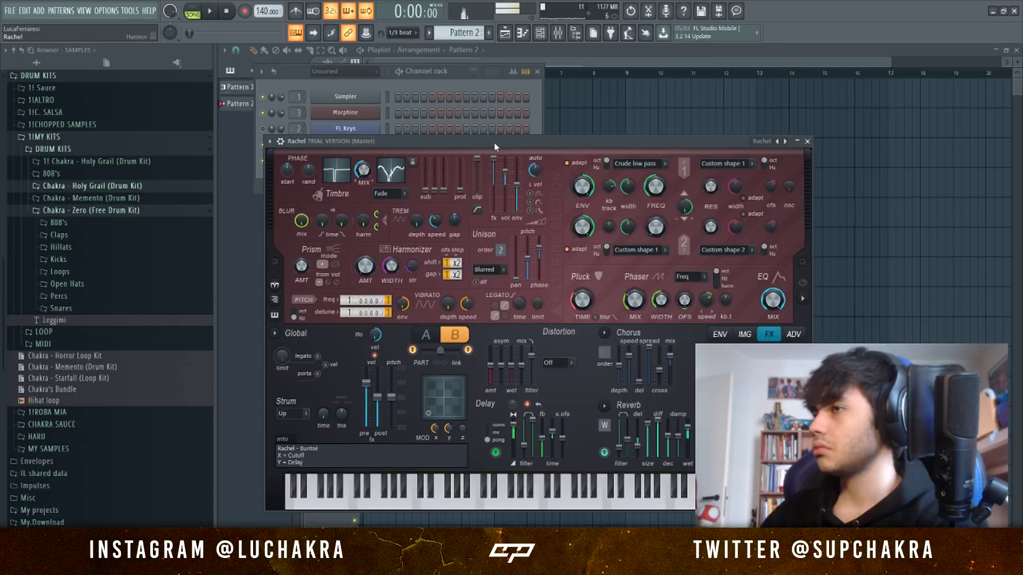
# Play the song, duplicate the Rachel melody into bars 5 to 8 and transpose all its notes up one octave.
pyautogui.click(441, 98)
pyautogui.press('space')
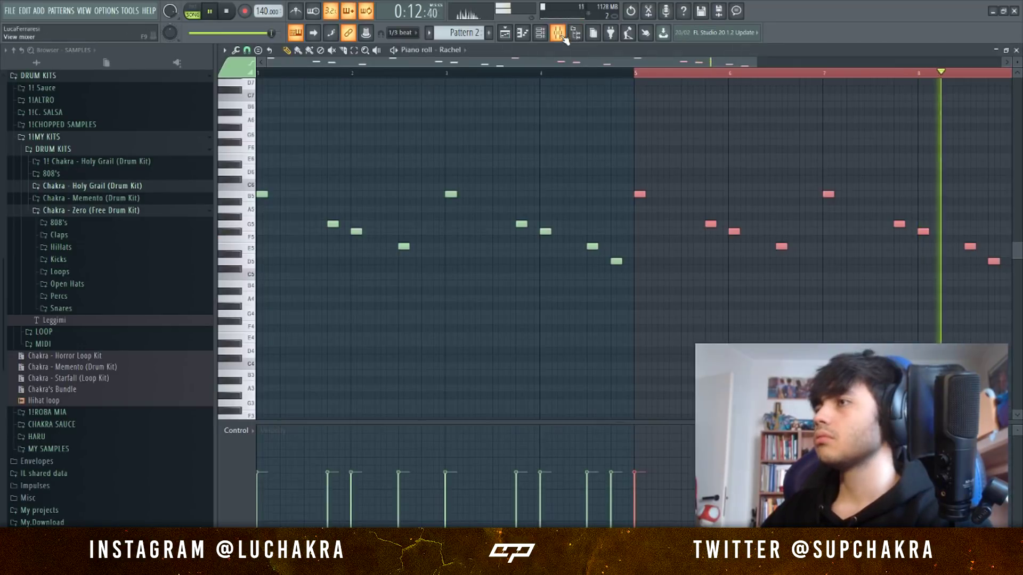
pyautogui.hotkey('ctrl', 'd')
pyautogui.hotkey('ctrl', 'Up')
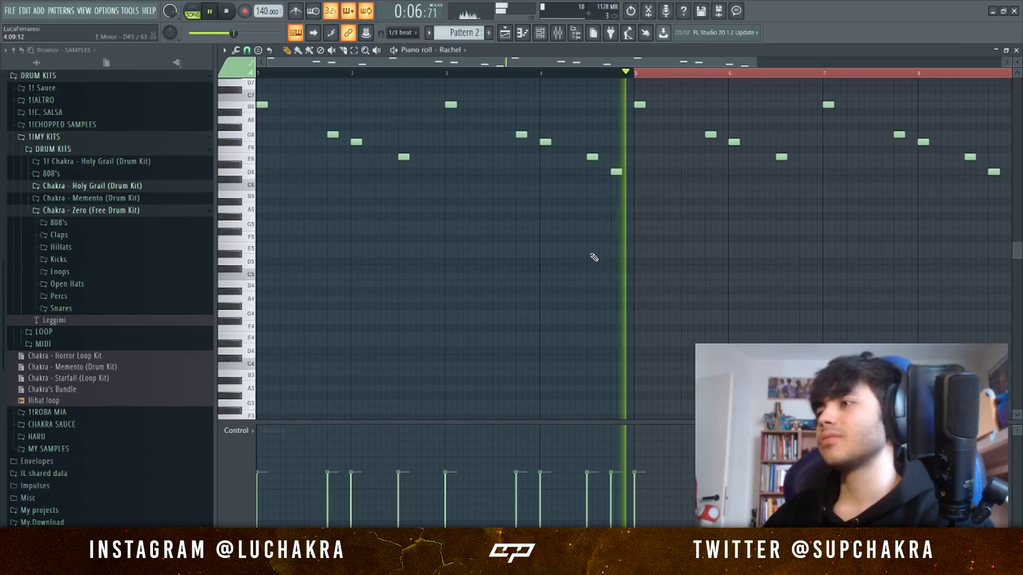
pyautogui.scroll(-2, 592, 254)
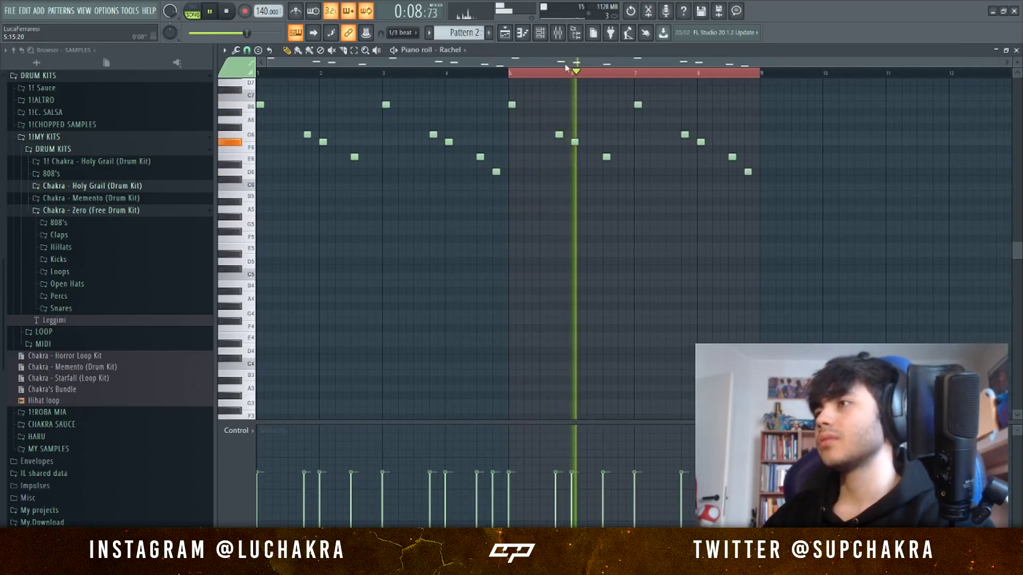
# Route the Rachel channel to mixer Insert 7 and move that mixer track one position to the left.
pyautogui.click(557, 33)
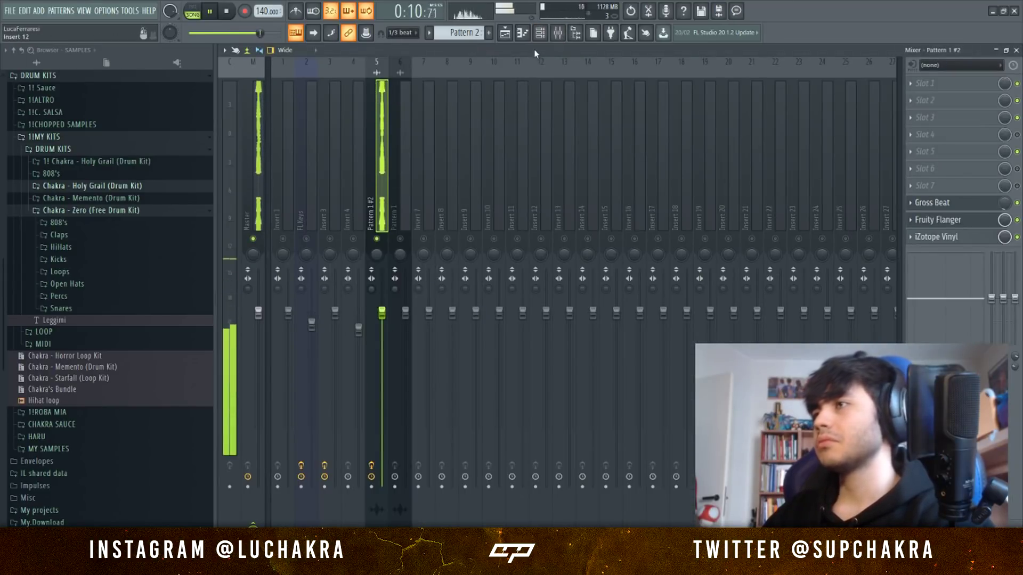
pyautogui.click(548, 34)
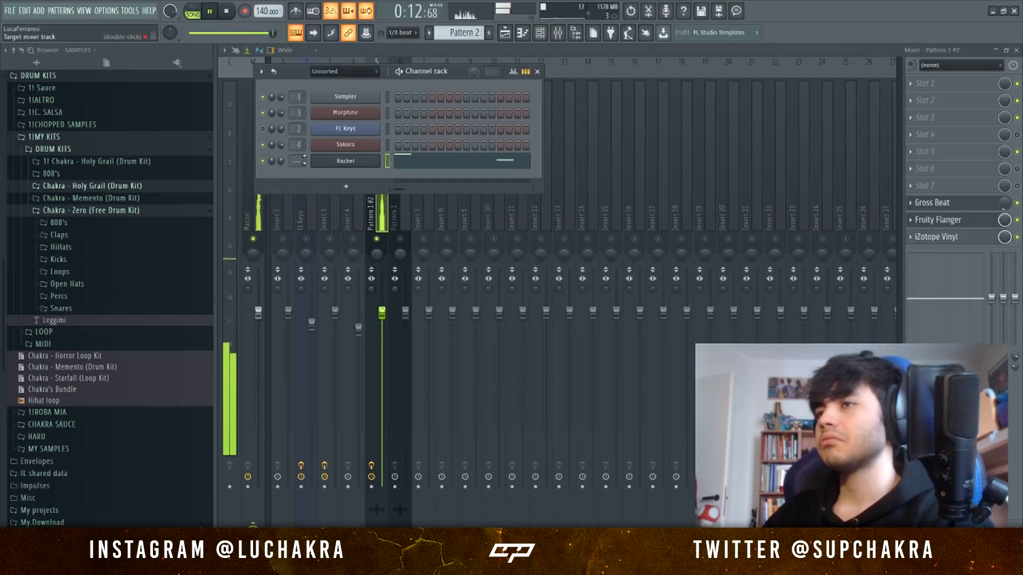
pyautogui.scroll(7, 297, 161)
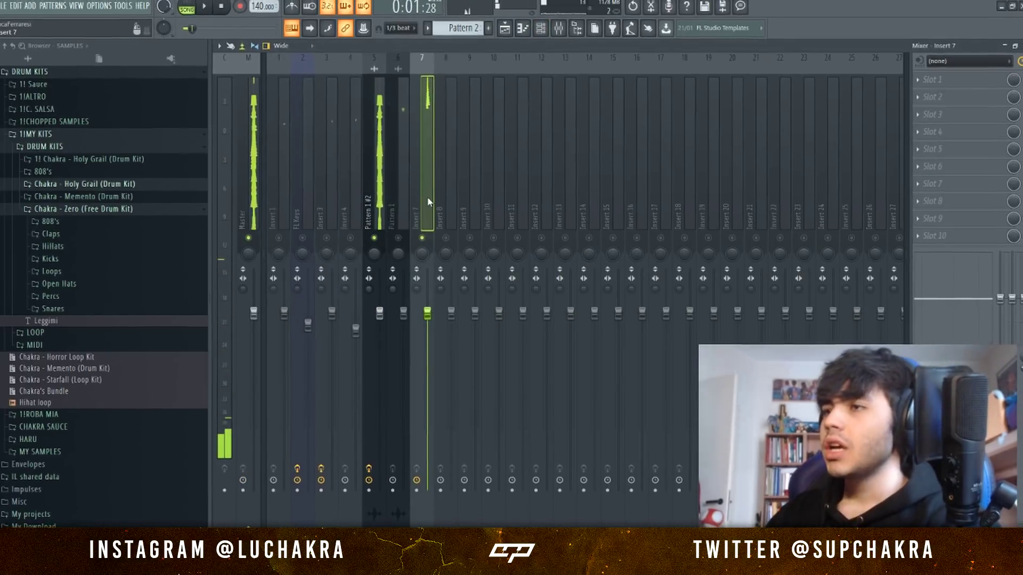
pyautogui.hotkey('alt', 'Left')
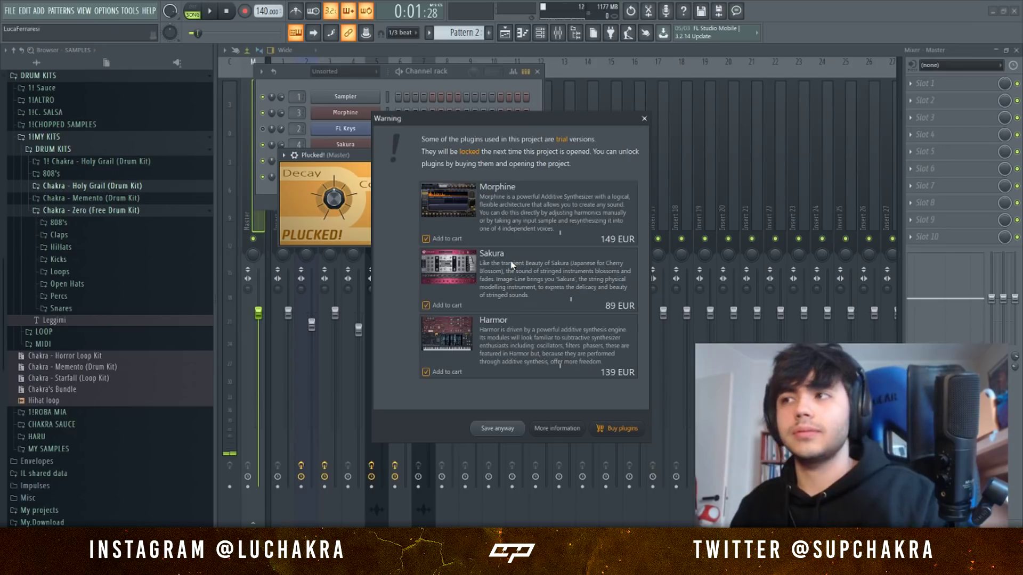
# Close the trial plugin warning and show the whole arrangement in the playlist.
pyautogui.click(645, 118)
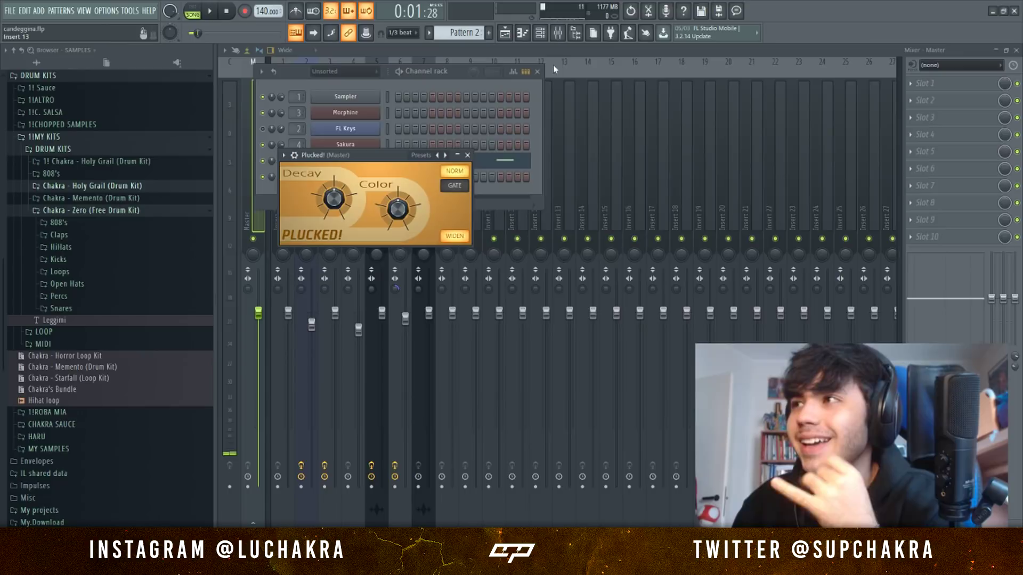
pyautogui.click(507, 34)
pyautogui.scroll(3, 367, 232)
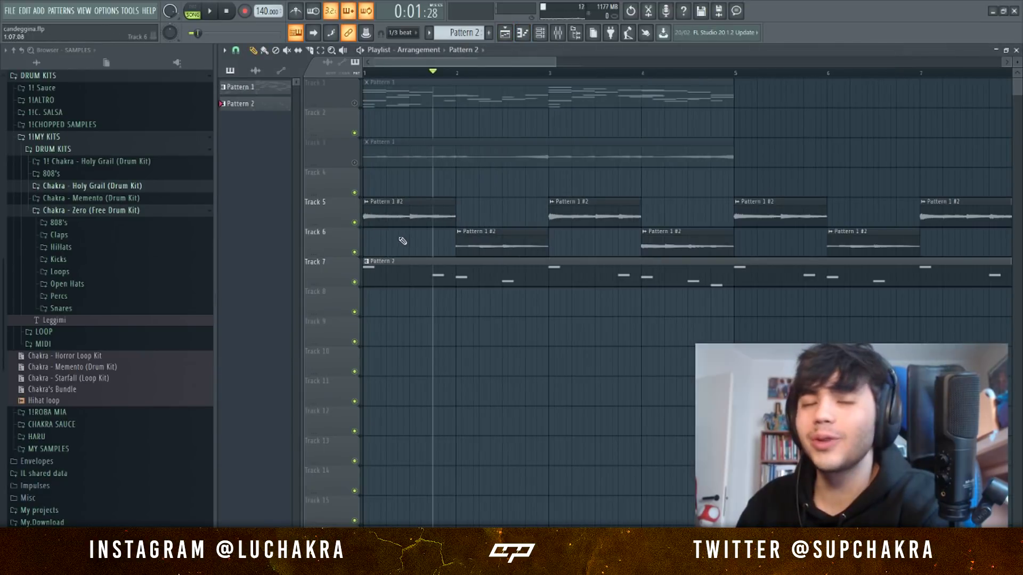
pyautogui.scroll(-3, 405, 239)
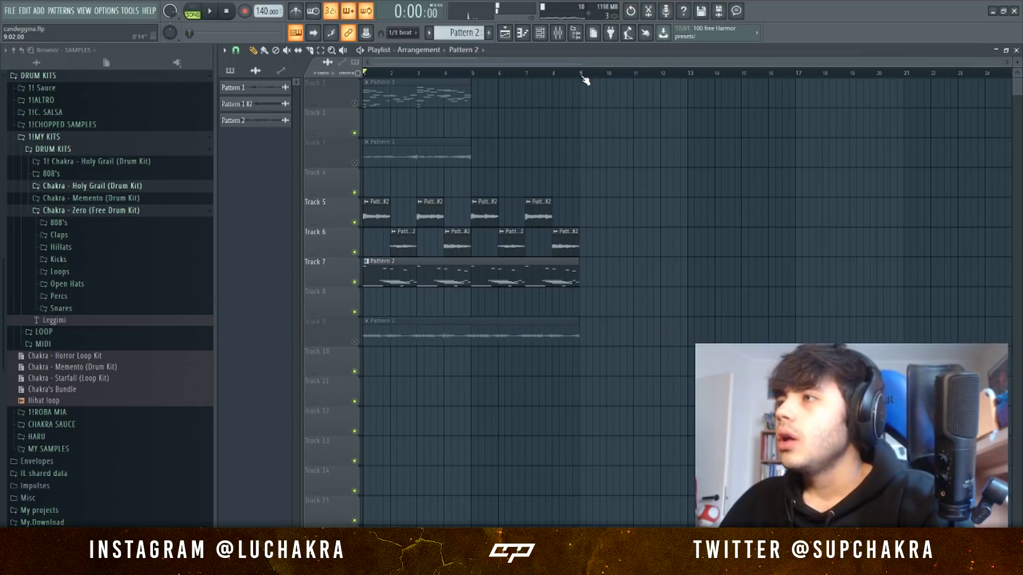
# Render the Master mixer track to audio from the selected clips on Tracks 5 to 7 and place the resulting clip on Track 11.
pyautogui.hotkey('ctrl', 'a')
pyautogui.moveTo(586, 286); pyautogui.dragTo(368, 205)
pyautogui.click(558, 33)
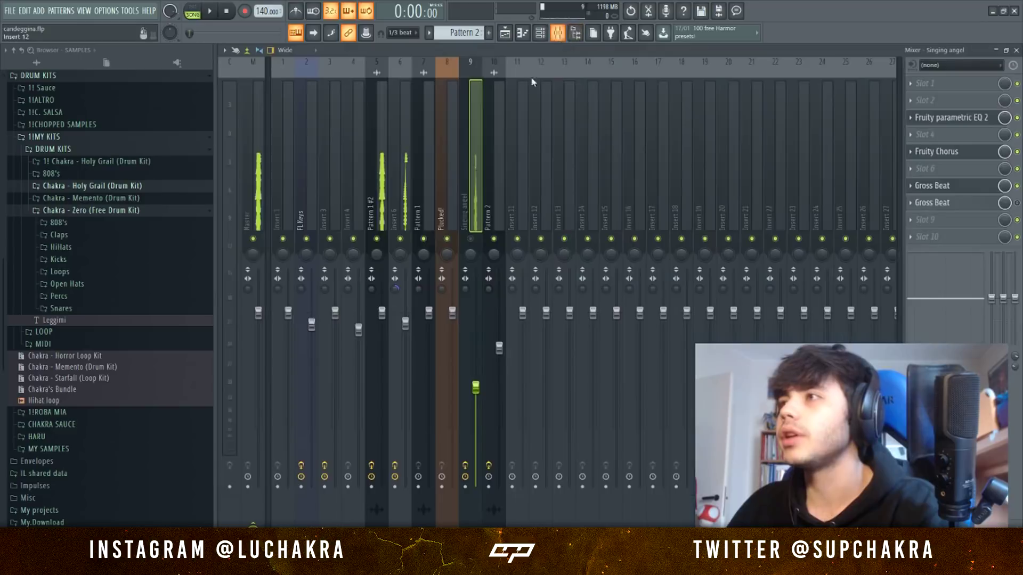
pyautogui.click(248, 486)
pyautogui.hotkey('ctrl', 'r')
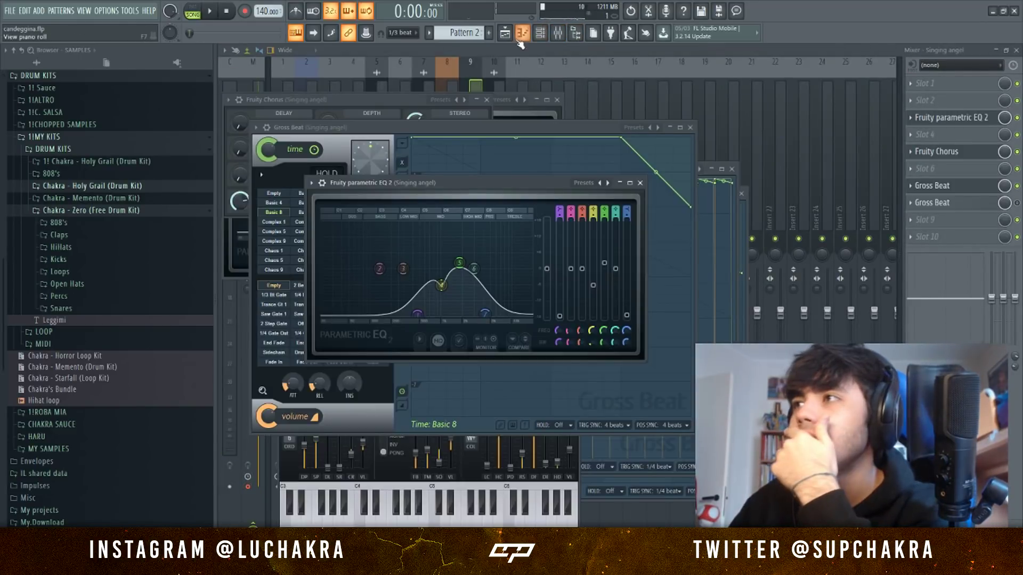
pyautogui.press('F5')
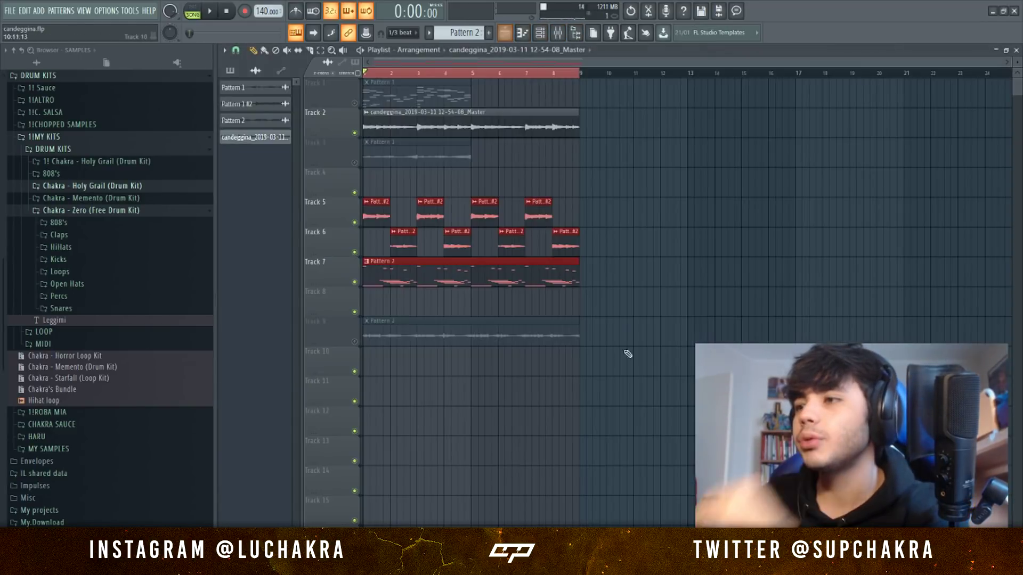
pyautogui.click(393, 397)
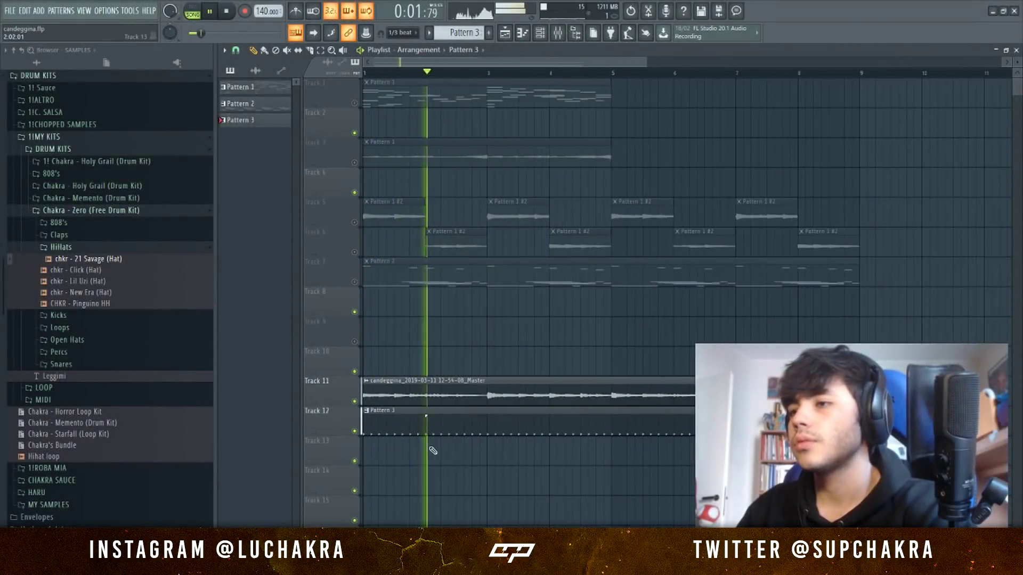
# Open the chkr - 21 Savage (Hat) piano roll from the channel rack and lower the extra hi-hat note in bar 2 to A4.
pyautogui.click(540, 33)
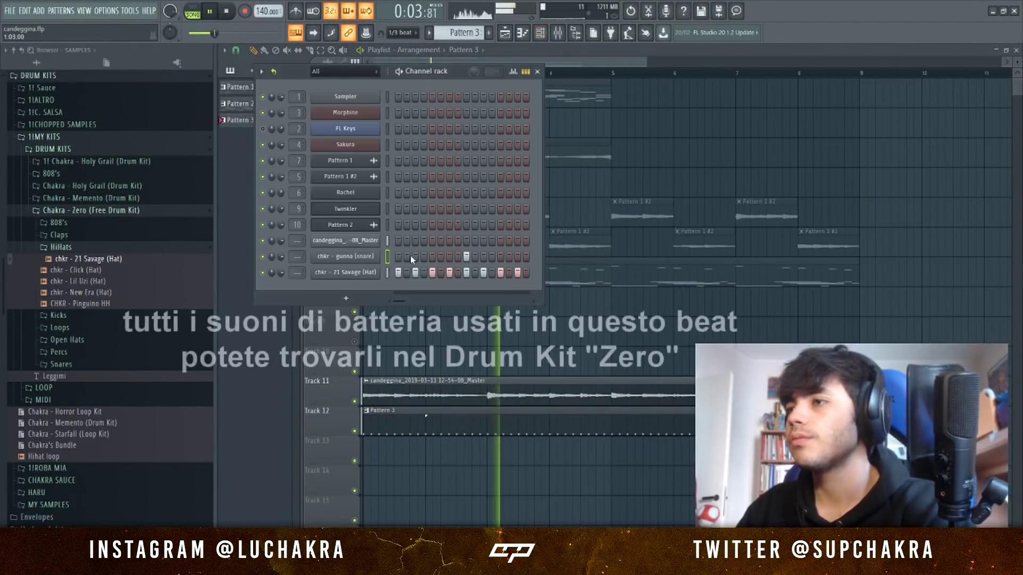
pyautogui.rightClick(379, 274)
pyautogui.click(397, 276)
pyautogui.press('space')
pyautogui.press('space')
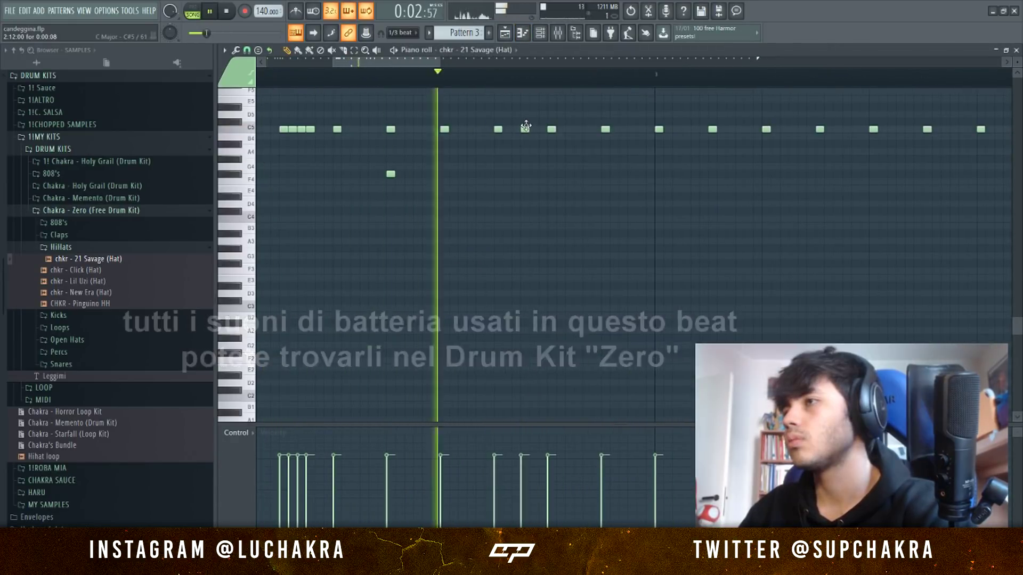
pyautogui.scroll(-4, 477, 156)
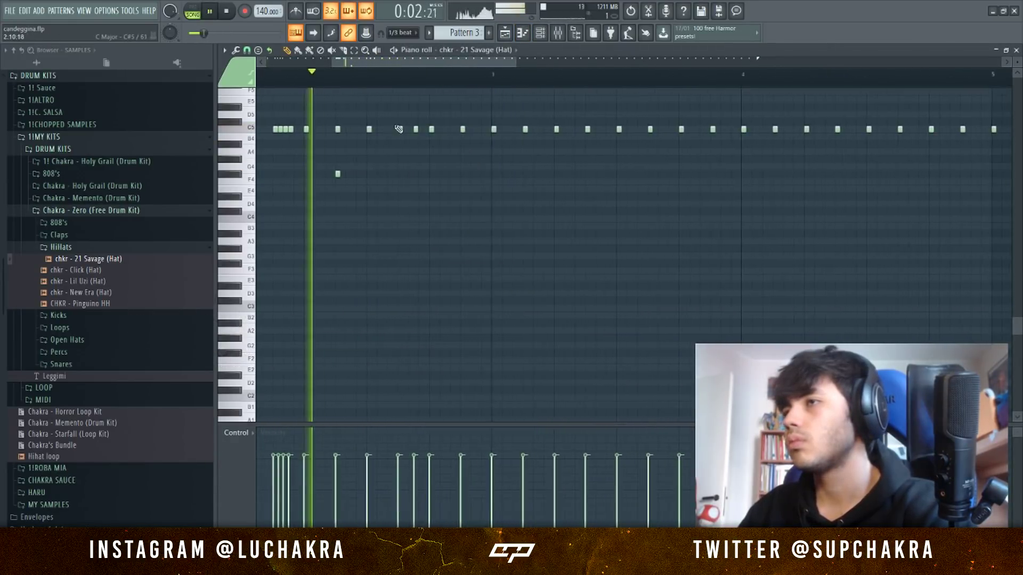
pyautogui.moveTo(416, 130); pyautogui.dragTo(415, 153)
# Delete all the chkr - 21 Savage (Hat) notes from bar 3 to the end of bar 8.
pyautogui.scroll(-4, 414, 154)
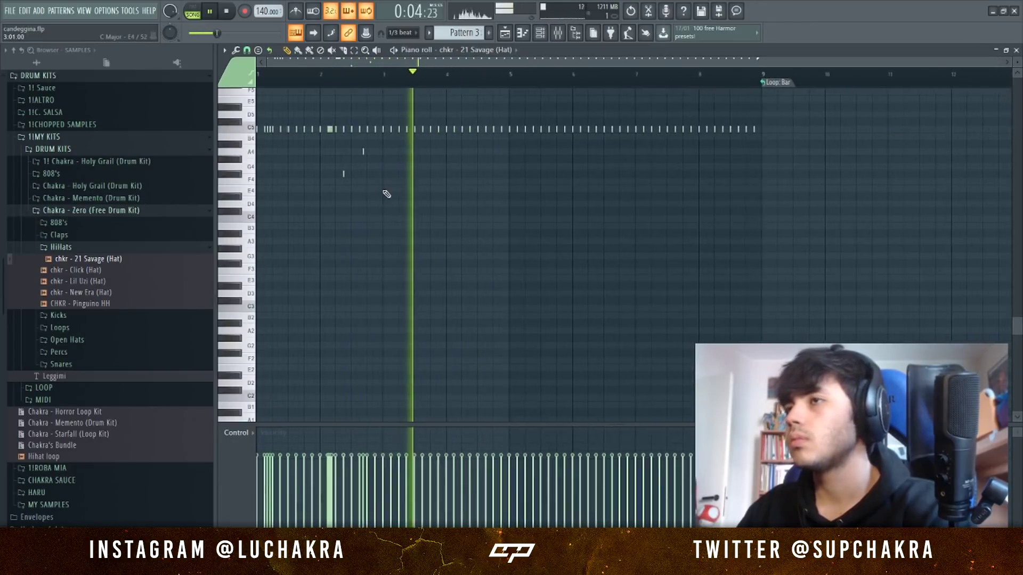
pyautogui.moveTo(382, 109); pyautogui.dragTo(927, 195)
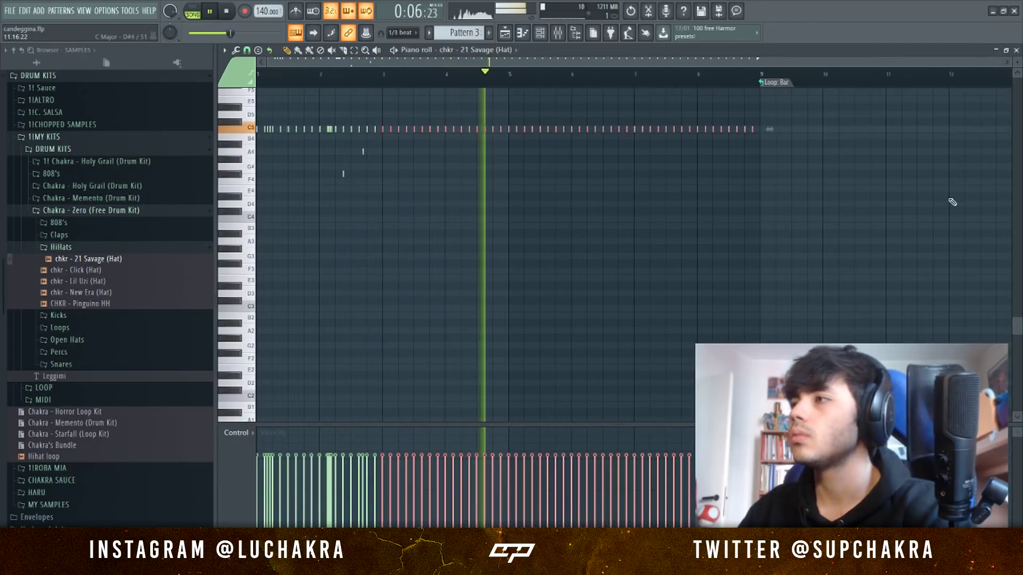
pyautogui.press('Delete')
pyautogui.press('space')
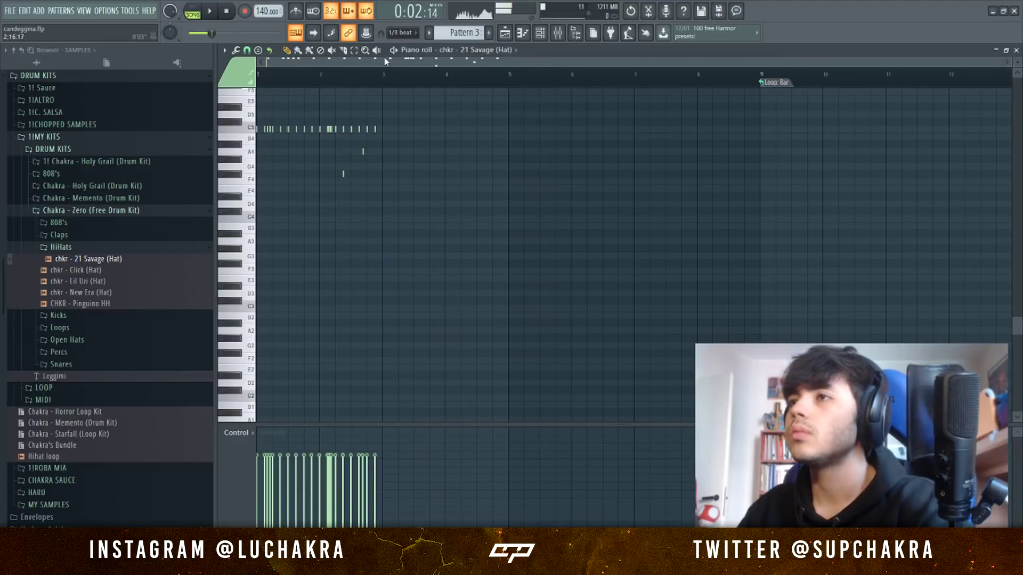
# Duplicate the two-bar hi-hat phrase three times to fill eight bars and play it back.
pyautogui.hotkey('ctrl', 'a')
pyautogui.hotkey('ctrl', 'b')
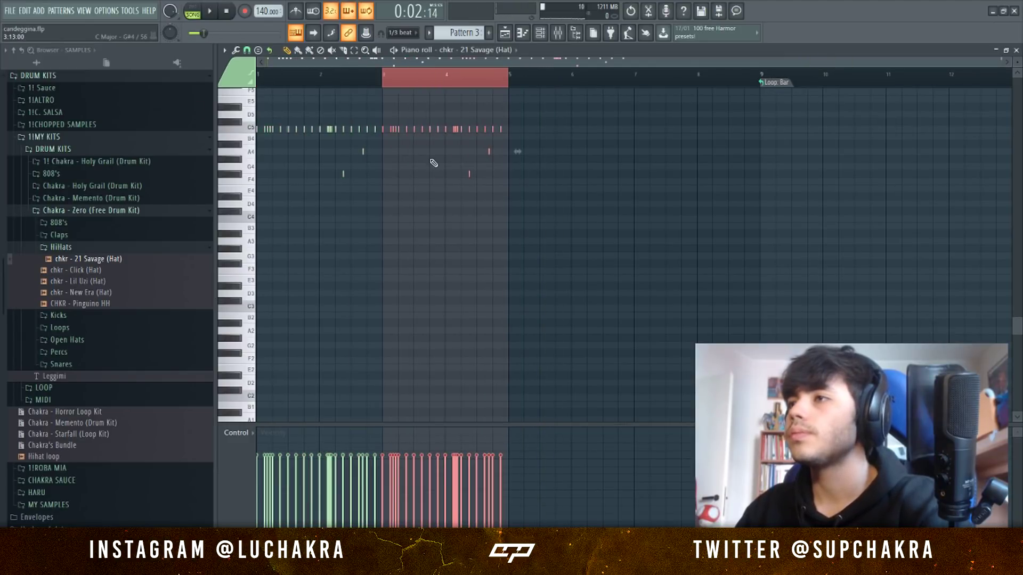
pyautogui.hotkey('ctrl', 'b')
pyautogui.hotkey('ctrl', 'b')
pyautogui.click(369, 80)
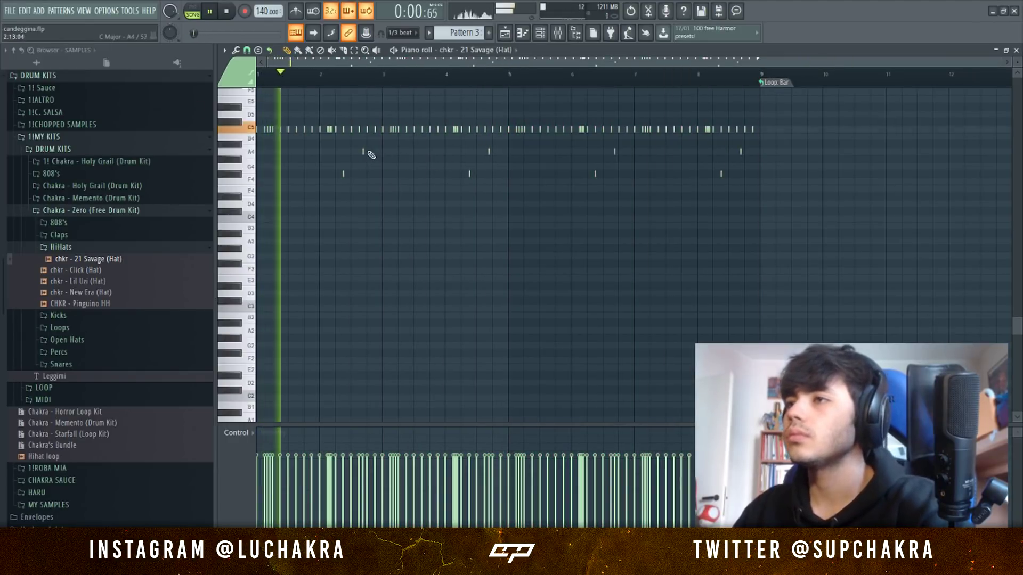
# Delete the lowered A4 hi-hat notes in bars 2 and 6, keeping those in bars 4 and 8.
pyautogui.scroll(2, 370, 160)
pyautogui.scroll(-2, 319, 221)
pyautogui.scroll(3, 305, 213)
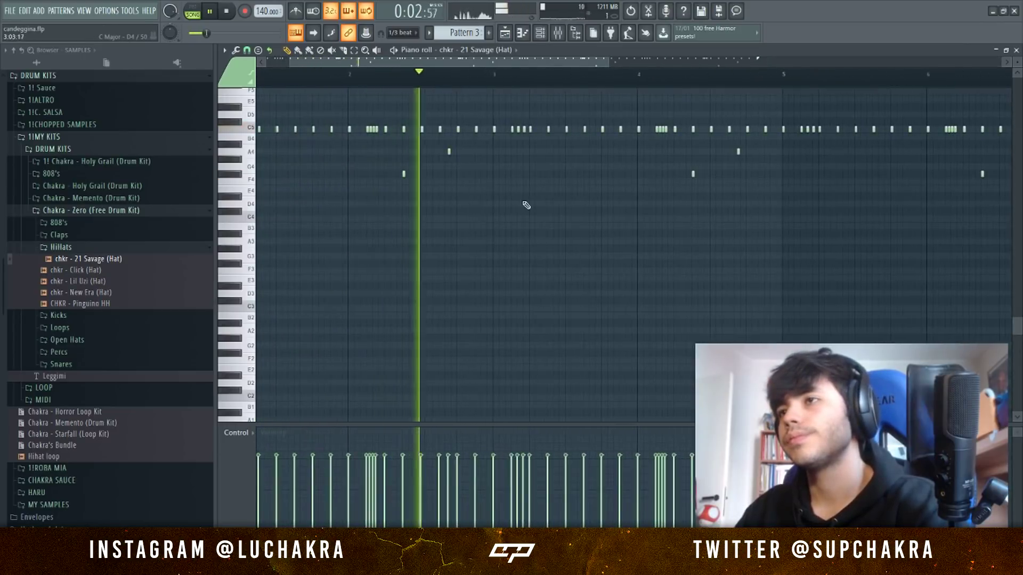
pyautogui.scroll(-1, 527, 206)
pyautogui.scroll(2, 420, 181)
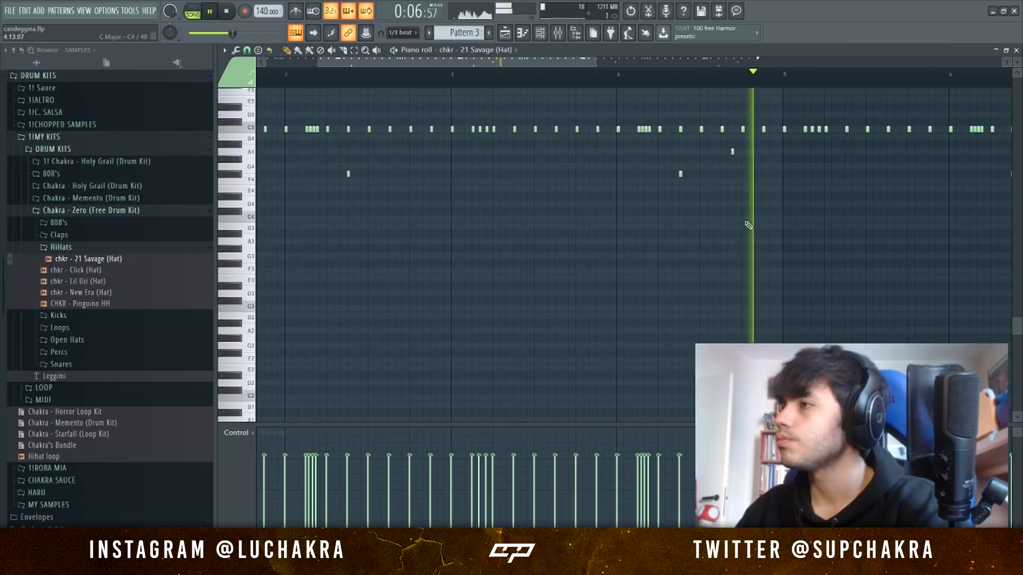
pyautogui.scroll(-3, 587, 204)
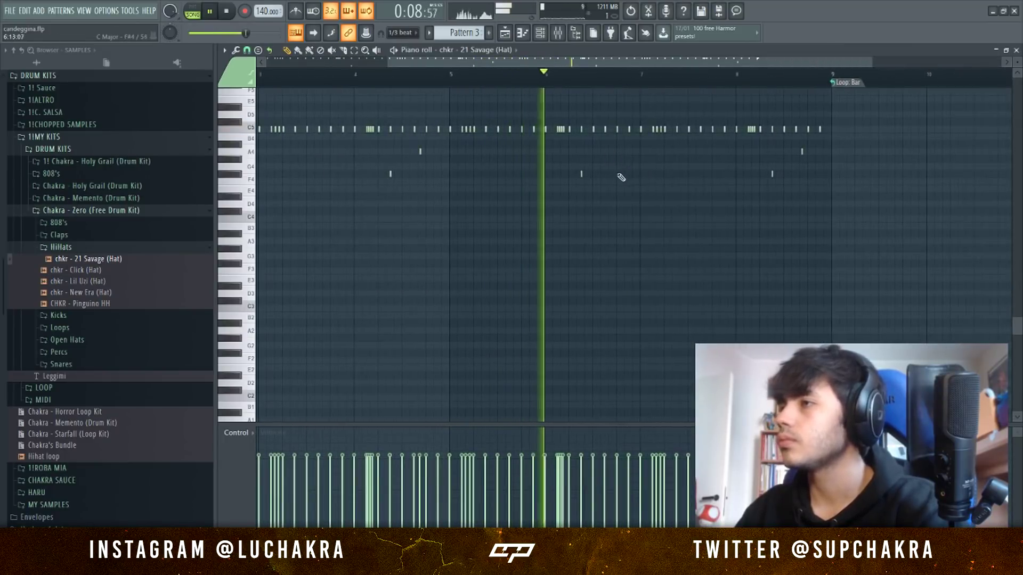
pyautogui.scroll(-2, 591, 193)
# Add the chkr - Click (Hat) sample with a note on every beat over eight bars and raise its notes to A#4.
pyautogui.click(79, 270)
pyautogui.press('space')
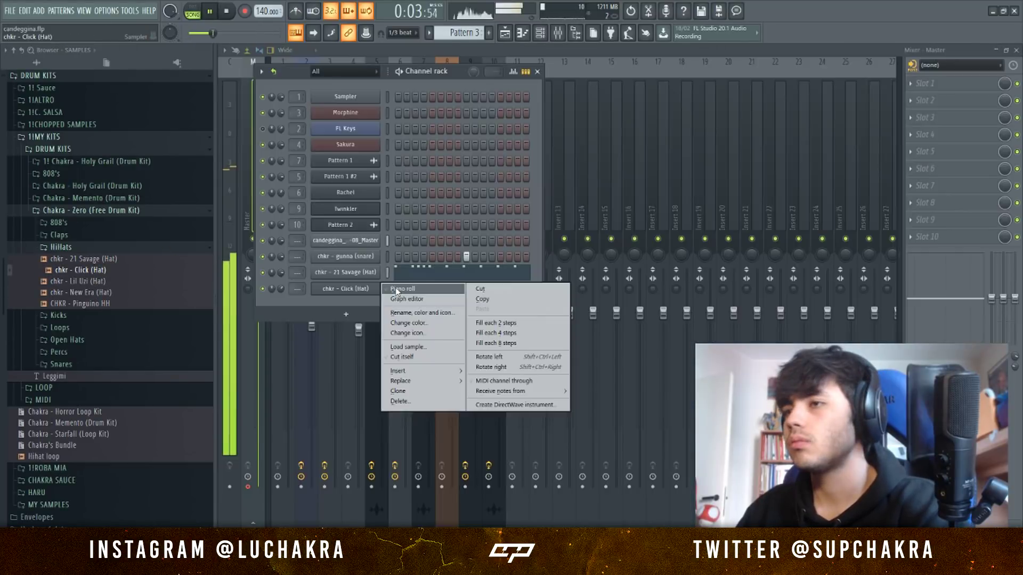
pyautogui.click(438, 370)
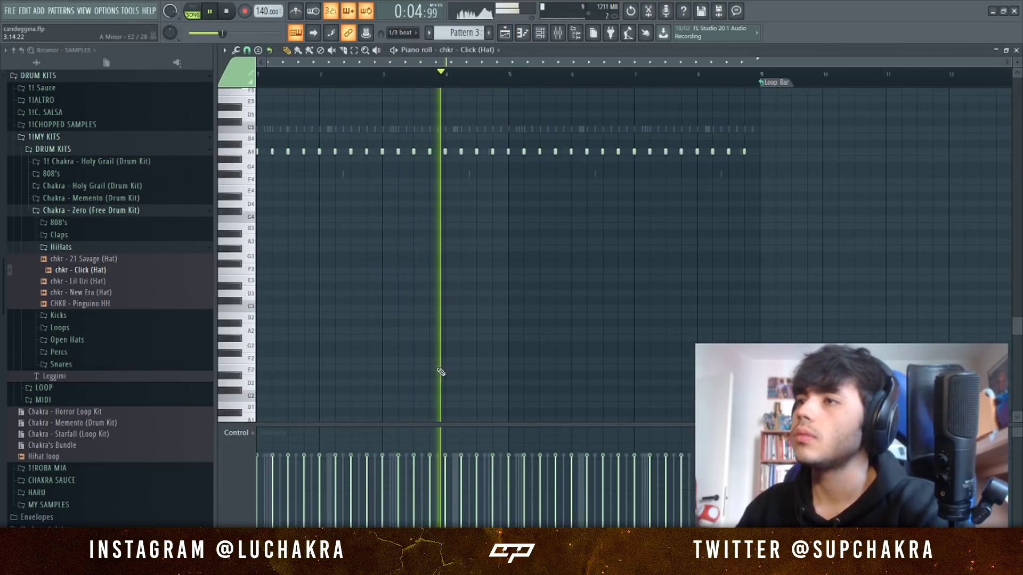
pyautogui.hotkey('shift', 'Up')
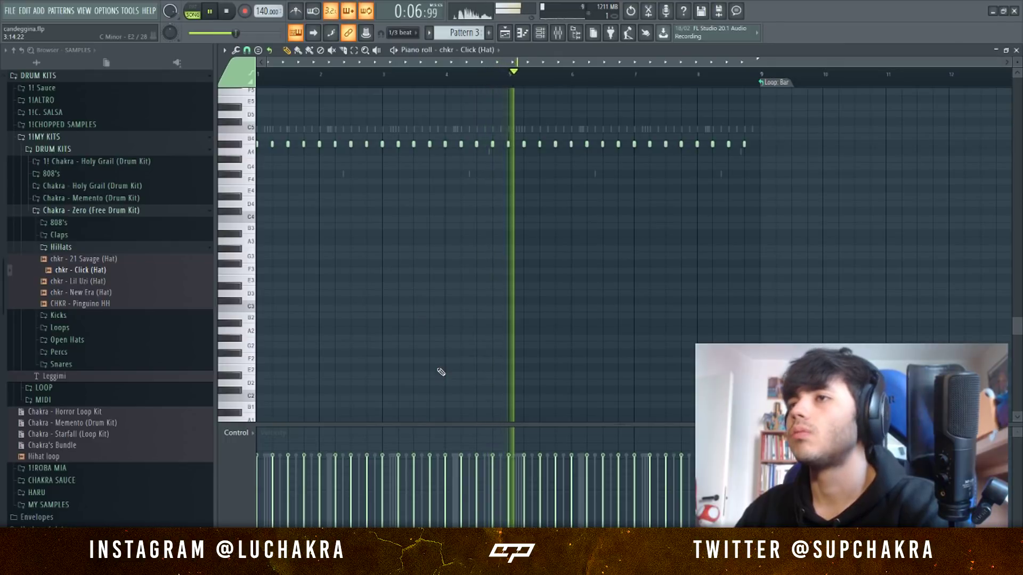
# Add the chkr - kick 2 sample to the channel rack and place kicks on steps 1 and 3.
pyautogui.press('F6')
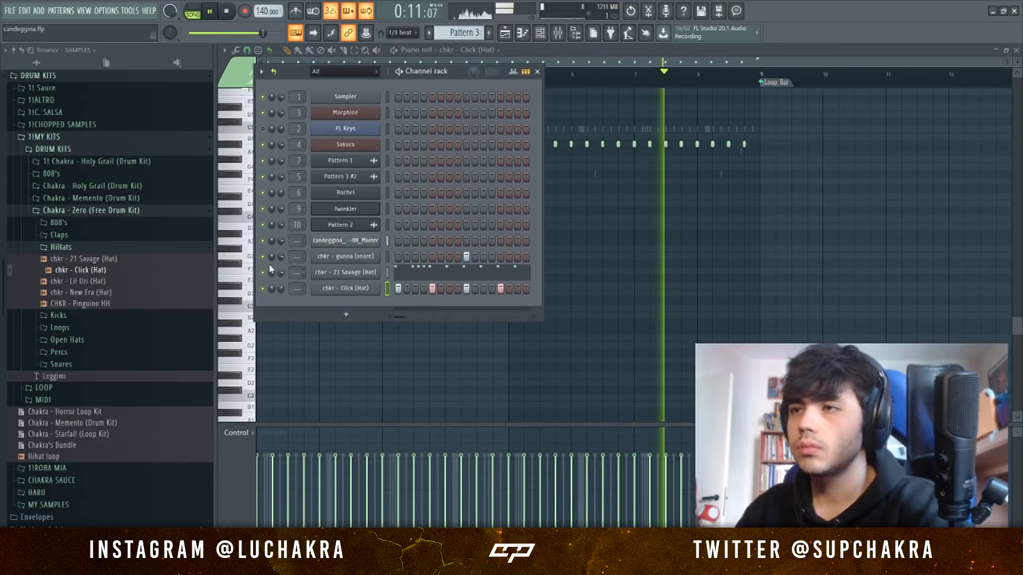
pyautogui.click(359, 256)
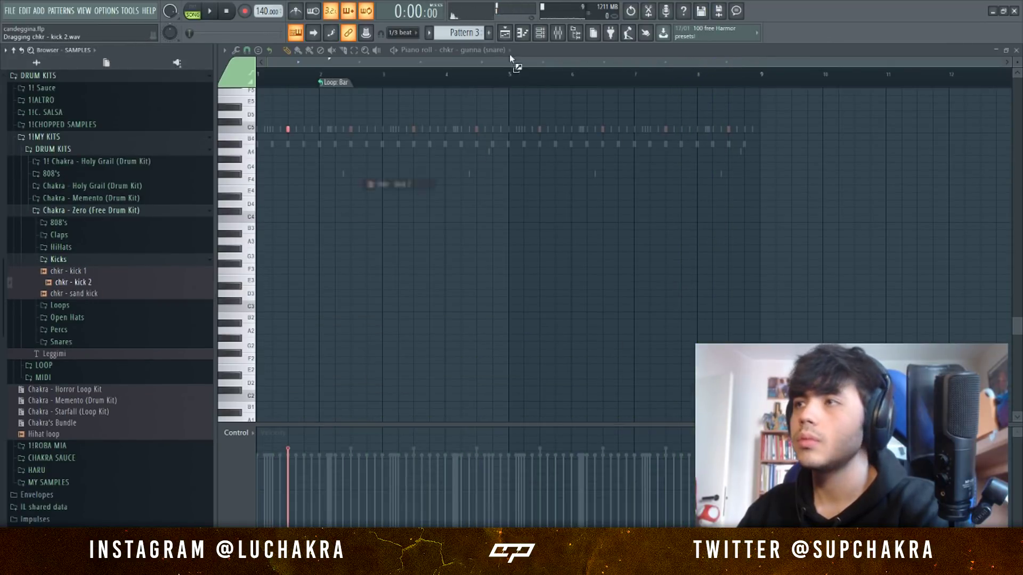
pyautogui.moveTo(515, 68); pyautogui.dragTo(548, 35)
pyautogui.moveTo(358, 296); pyautogui.dragTo(375, 316)
pyautogui.click(398, 304)
pyautogui.click(416, 305)
pyautogui.press('space')
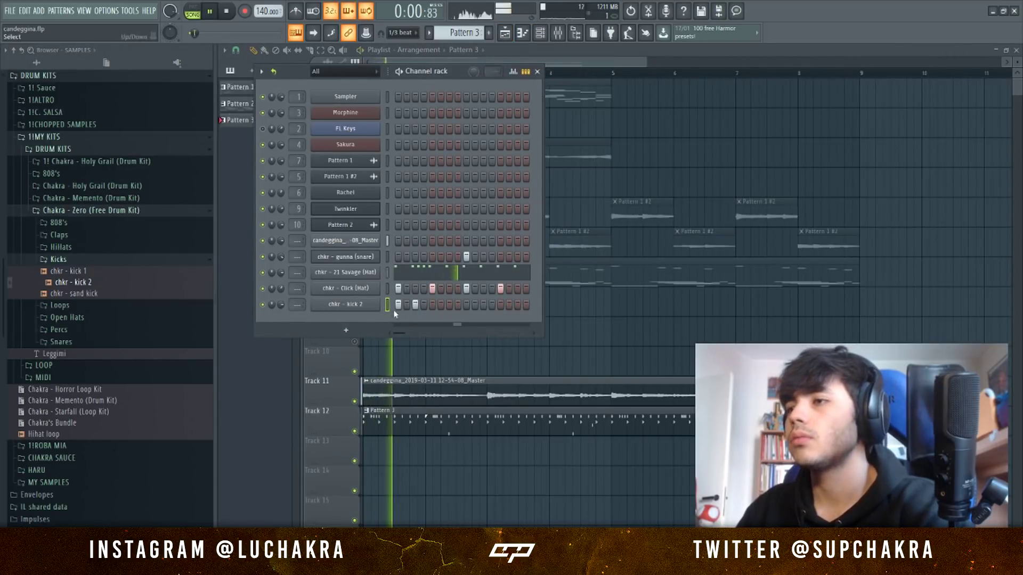
# Open the chkr - kick 2 piano roll and add a C5 kick near the start of bar 2.
pyautogui.rightClick(373, 304)
pyautogui.click(389, 304)
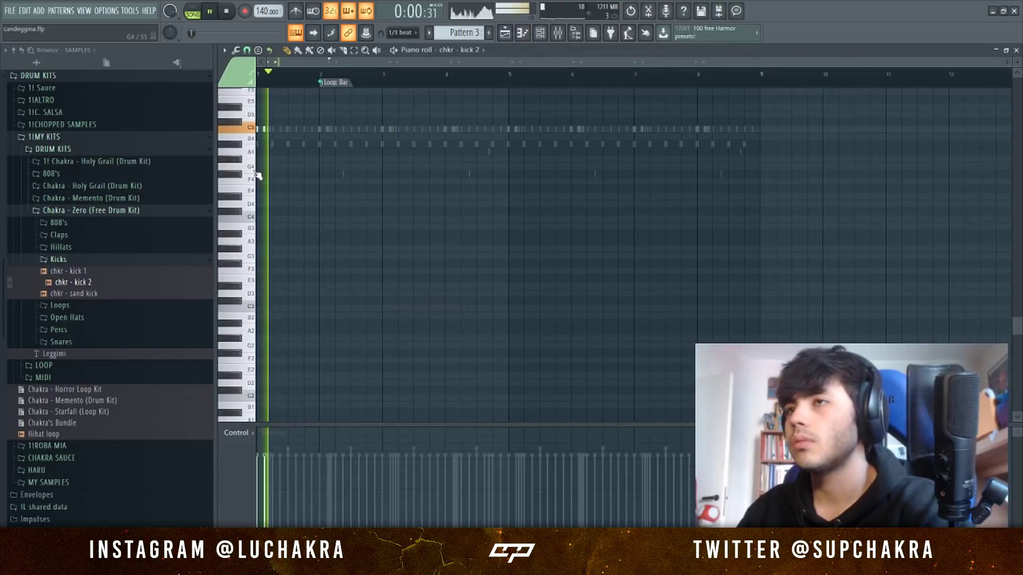
pyautogui.click(419, 131)
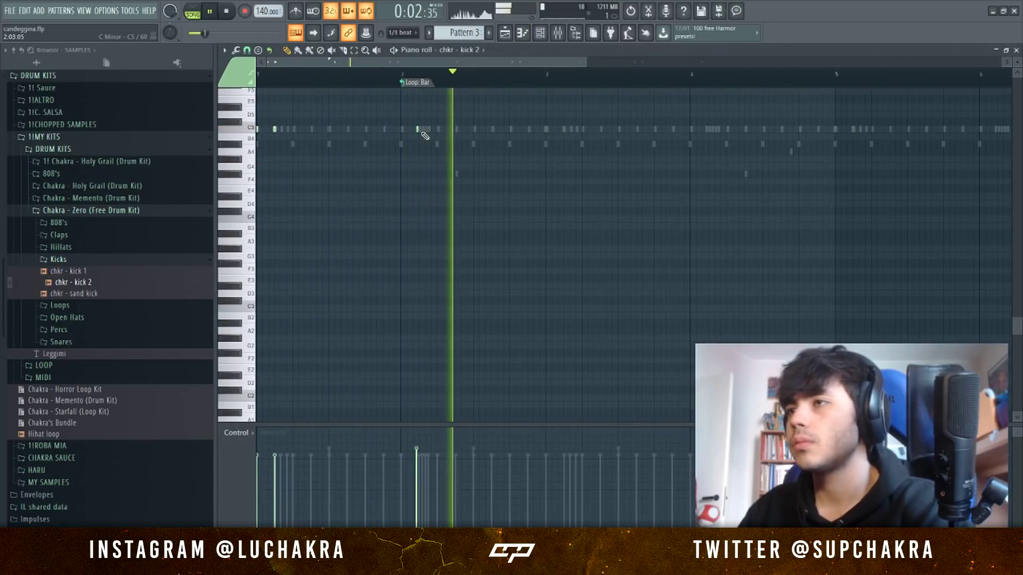
# Change the piano roll's snap resolution and place the bar 2 kick at 2.03 with a one-step length.
pyautogui.scroll(2, 420, 132)
pyautogui.click(247, 50)
pyautogui.click(263, 150)
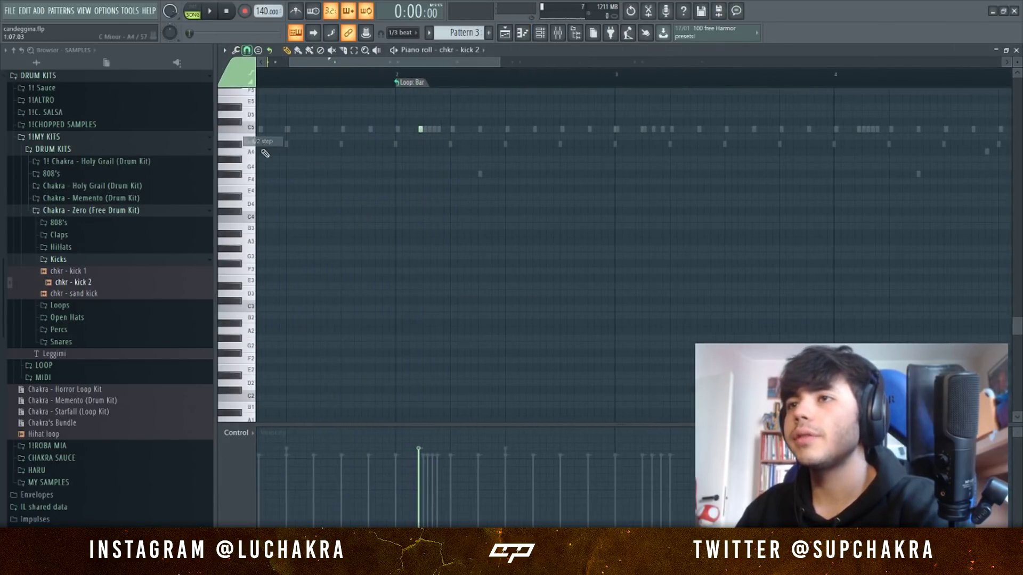
pyautogui.click(247, 49)
pyautogui.click(263, 165)
pyautogui.moveTo(427, 130); pyautogui.dragTo(434, 131)
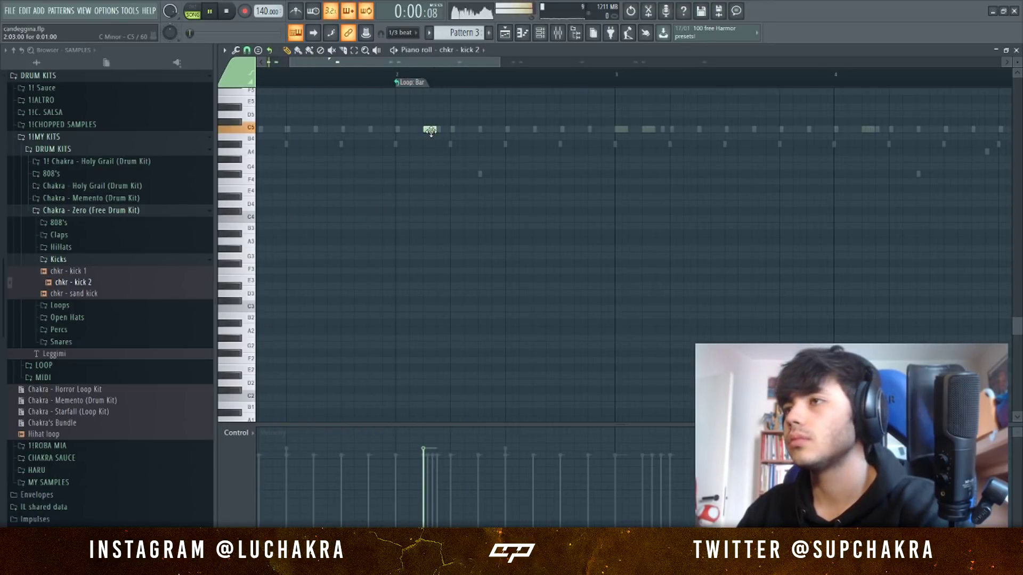
# Rearrange the chkr - kick 2 hits so one falls on step 13 of bar 1 and another on step 5 of bar 2.
pyautogui.scroll(-2, 430, 132)
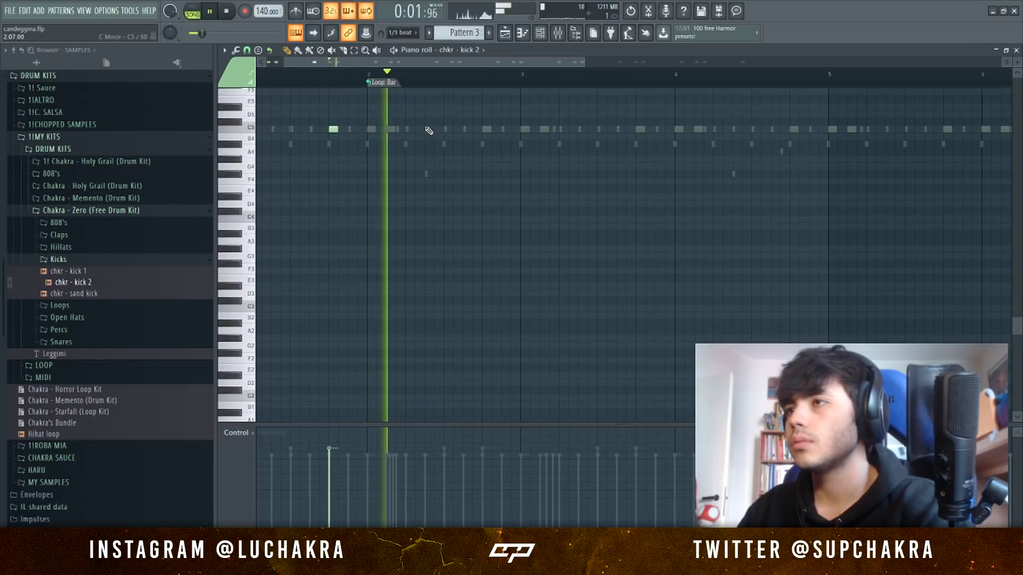
pyautogui.click(420, 130)
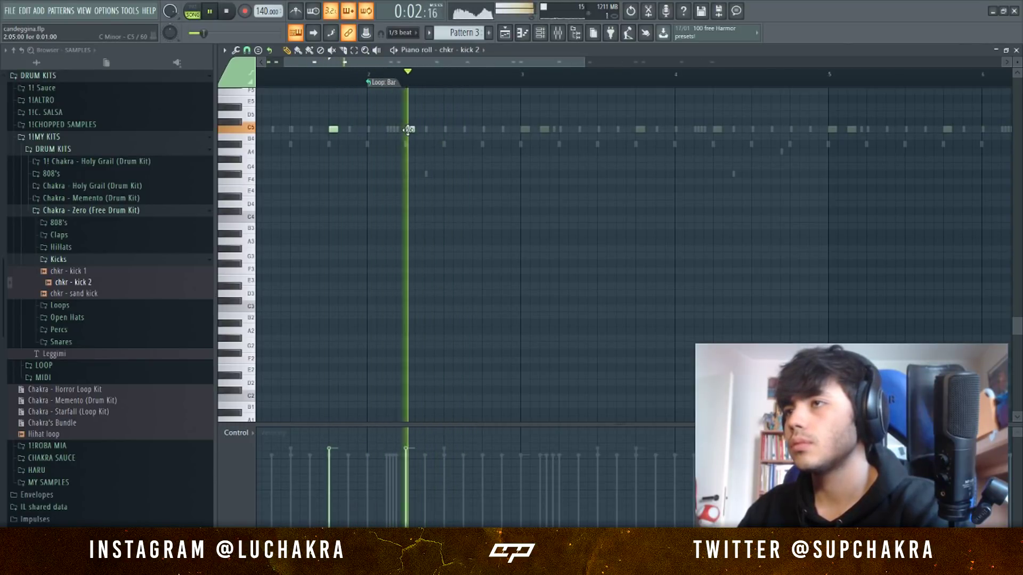
pyautogui.scroll(-2, 410, 136)
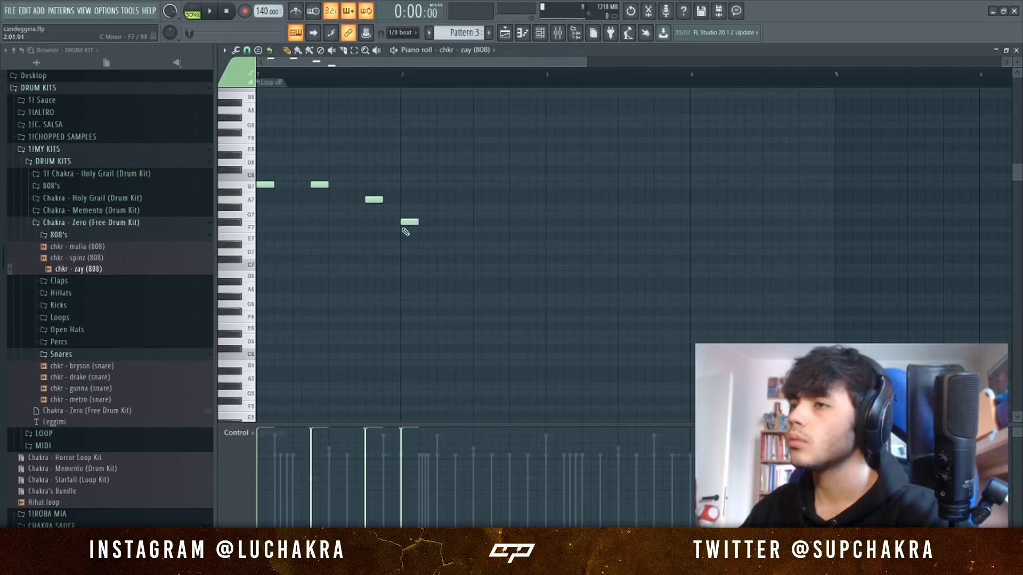
# Complete bar 2 of the chkr - zay (808) line with F#7 notes on steps 3 and 5 and E7 notes on steps 9 and 15.
pyautogui.press('space')
pyautogui.click(427, 222)
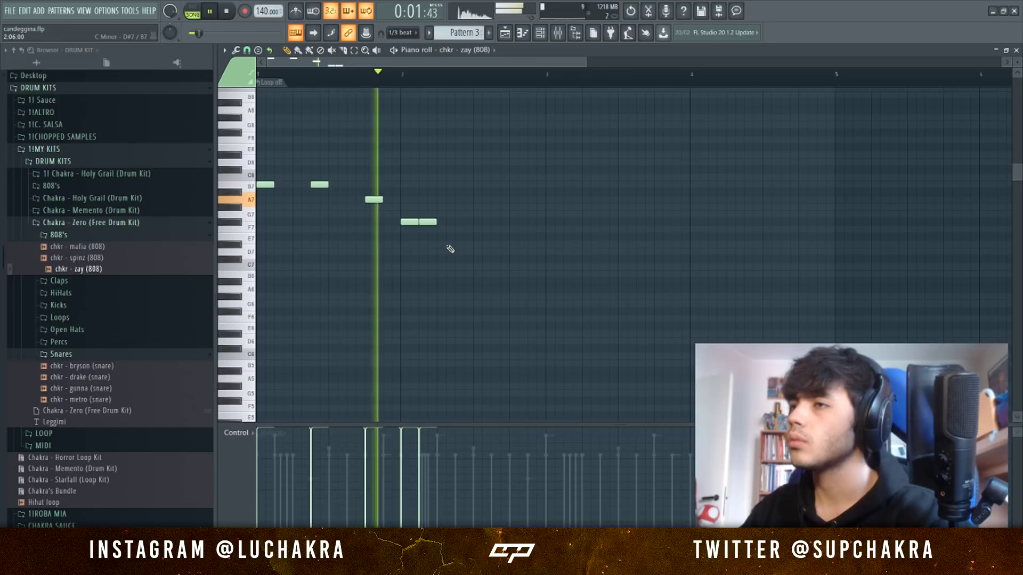
pyautogui.press('space')
pyautogui.moveTo(418, 223); pyautogui.dragTo(438, 223)
pyautogui.click(478, 236)
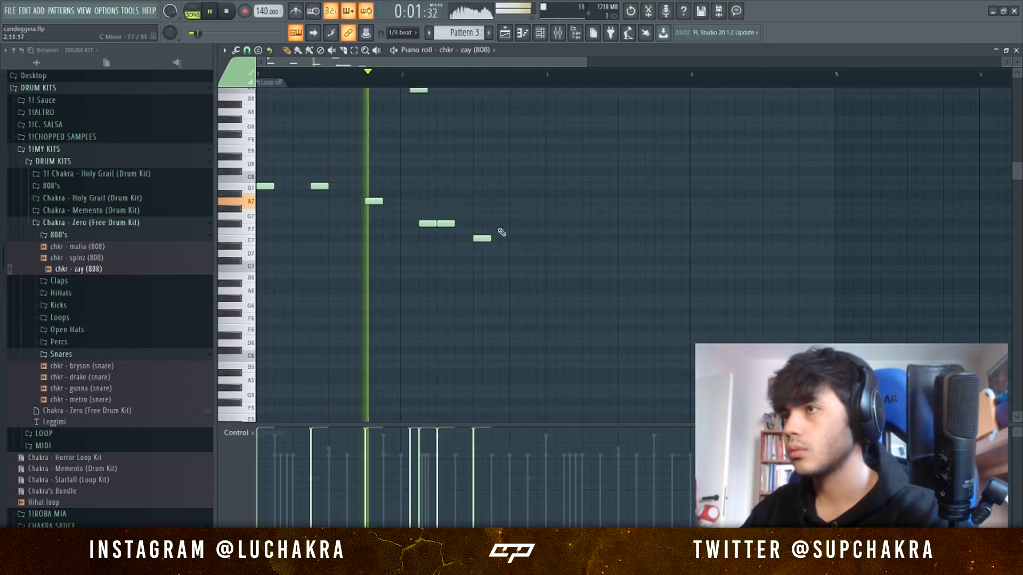
pyautogui.scroll(1, 523, 235)
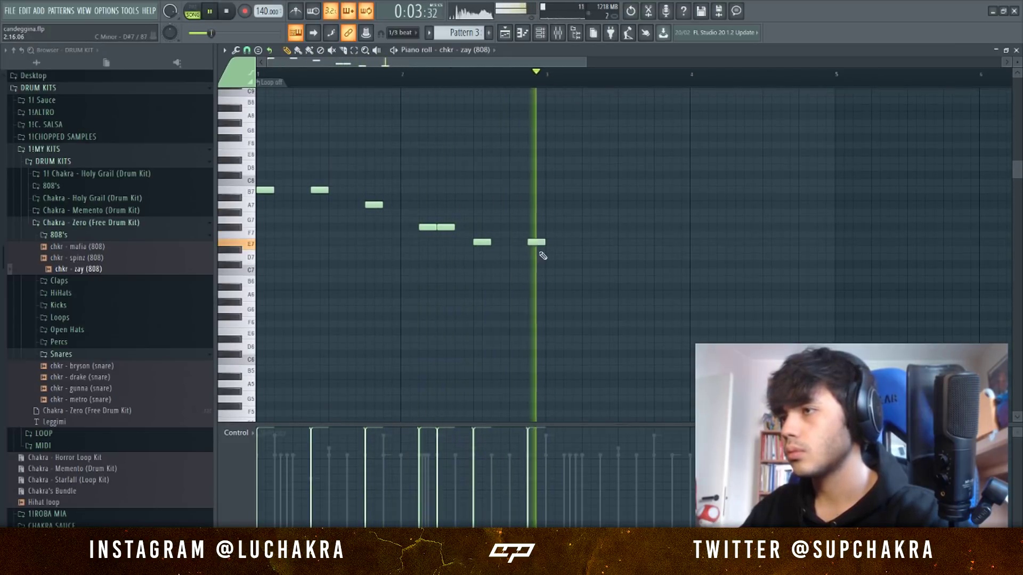
# Duplicate the two-bar 808 phrase three times to fill eight bars.
pyautogui.scroll(-2, 522, 255)
pyautogui.moveTo(443, 273); pyautogui.dragTo(257, 142)
pyautogui.hotkey('ctrl', 'b')
pyautogui.hotkey('ctrl', 'b')
pyautogui.hotkey('ctrl', 'b')
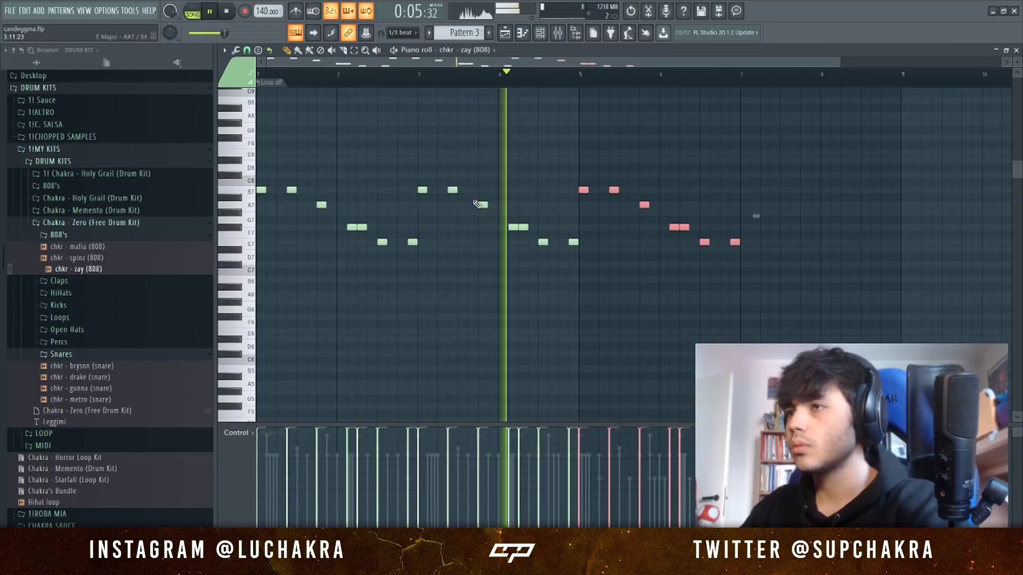
# Lower all the chkr - zay (808) notes by two octaves.
pyautogui.scroll(-2, 488, 304)
pyautogui.keyDown('ctrl'); pyautogui.click(495, 362); pyautogui.keyUp('ctrl')
pyautogui.hotkey('ctrl', 'Down')
pyautogui.hotkey('ctrl', 'Down')
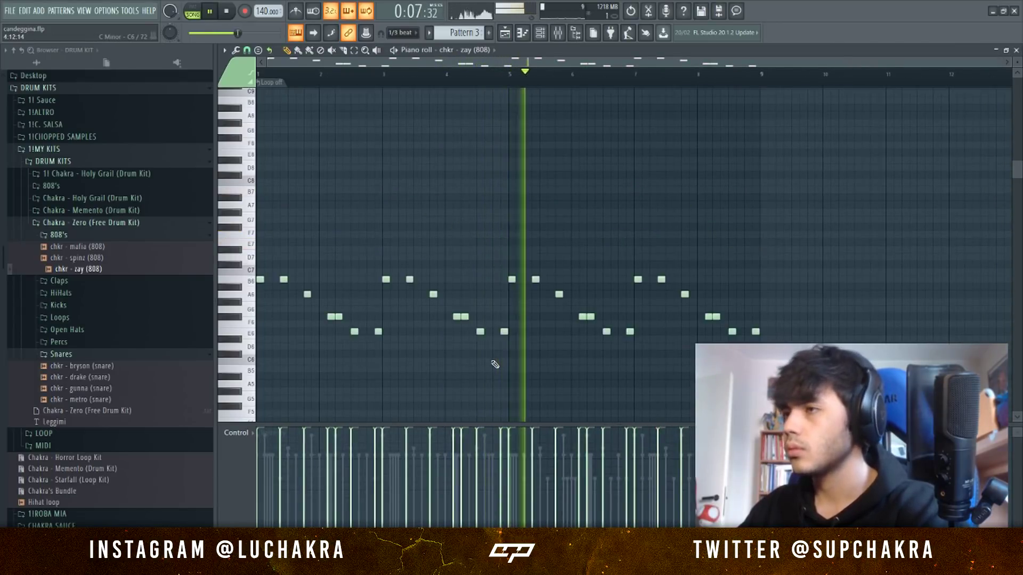
pyautogui.scroll(-3, 563, 321)
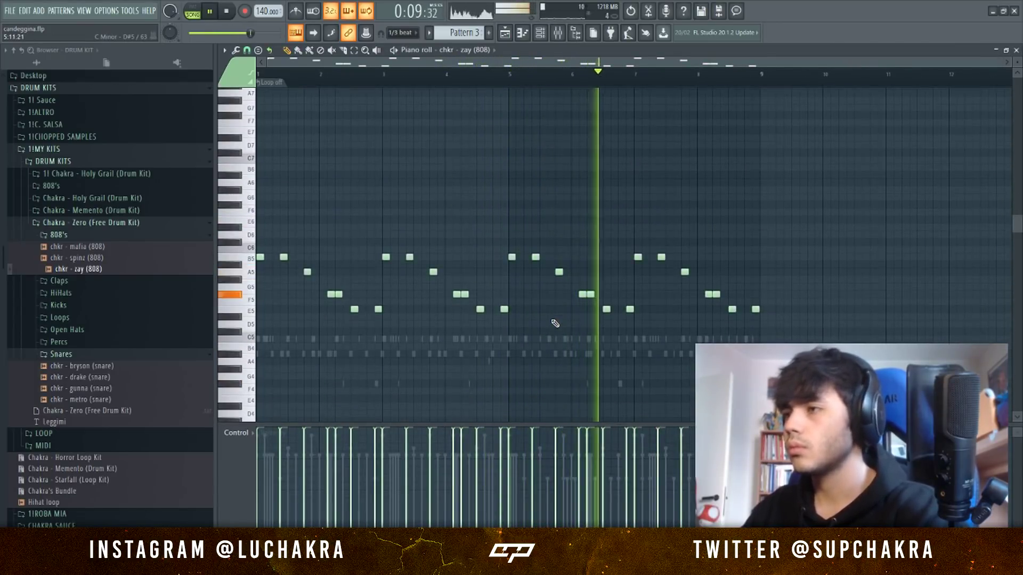
# Check the mixer and channel rack, and lower all the chkr - zay (808) notes by three semitones.
pyautogui.click(565, 33)
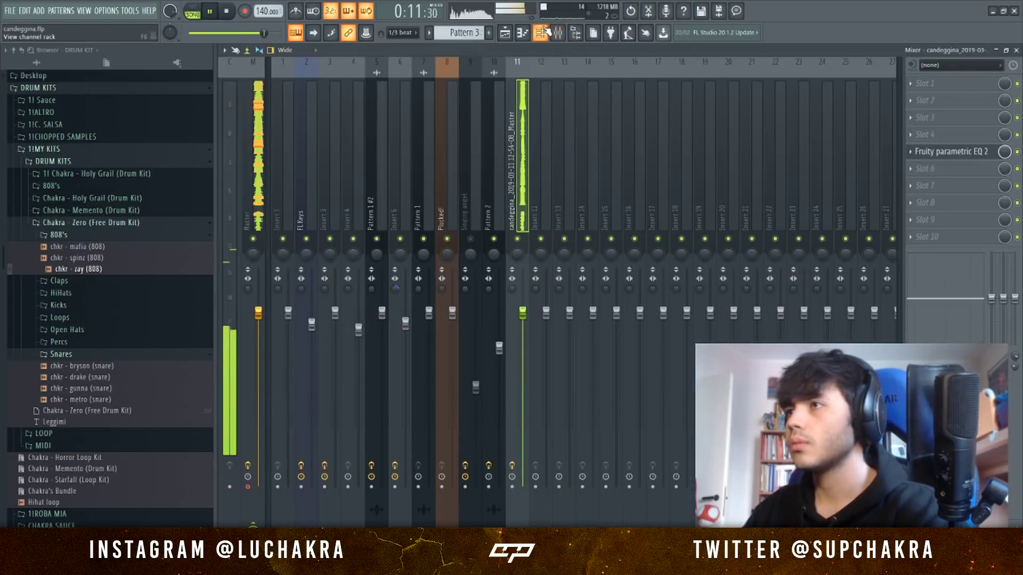
pyautogui.click(546, 32)
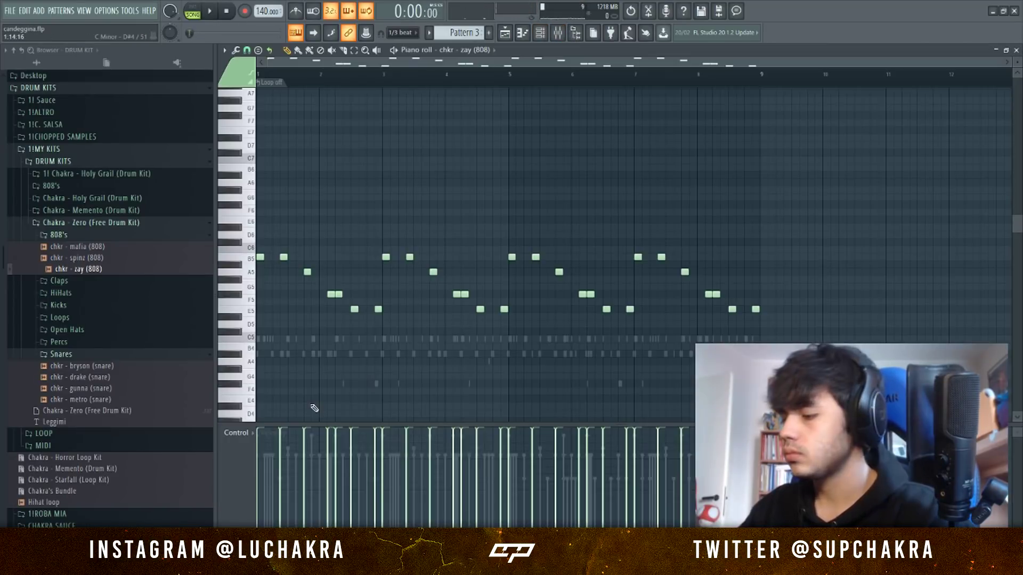
pyautogui.hotkey('shift', 'Down')
pyautogui.hotkey('shift', 'Down')
pyautogui.hotkey('shift', 'Down')
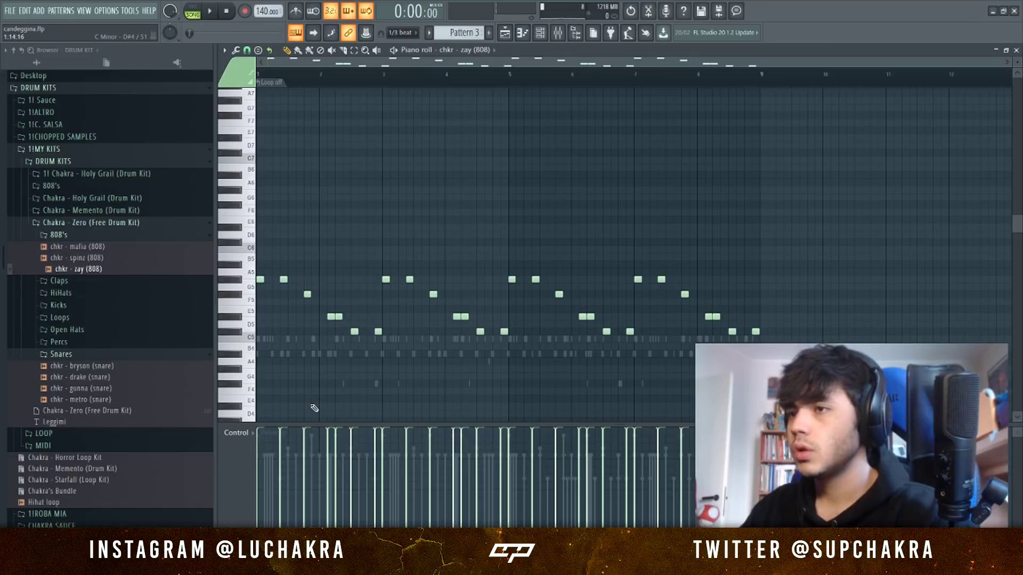
# Lower the time-stretching pitch of the candeggina Master audio clip on Track 11 to about -281 cents and play the arrangement.
pyautogui.click(505, 33)
pyautogui.doubleClick(498, 398)
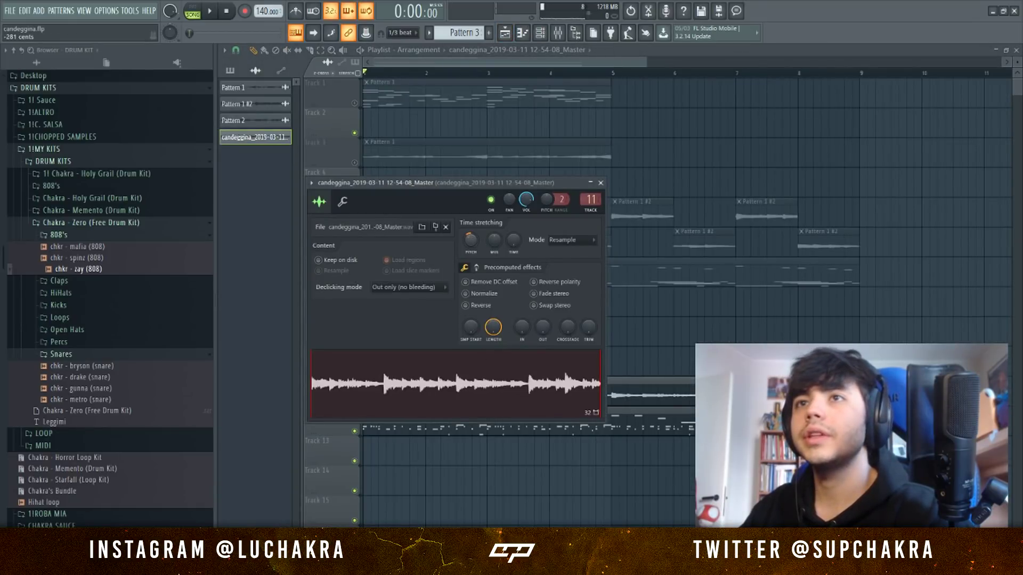
pyautogui.press('Escape')
pyautogui.press('space')
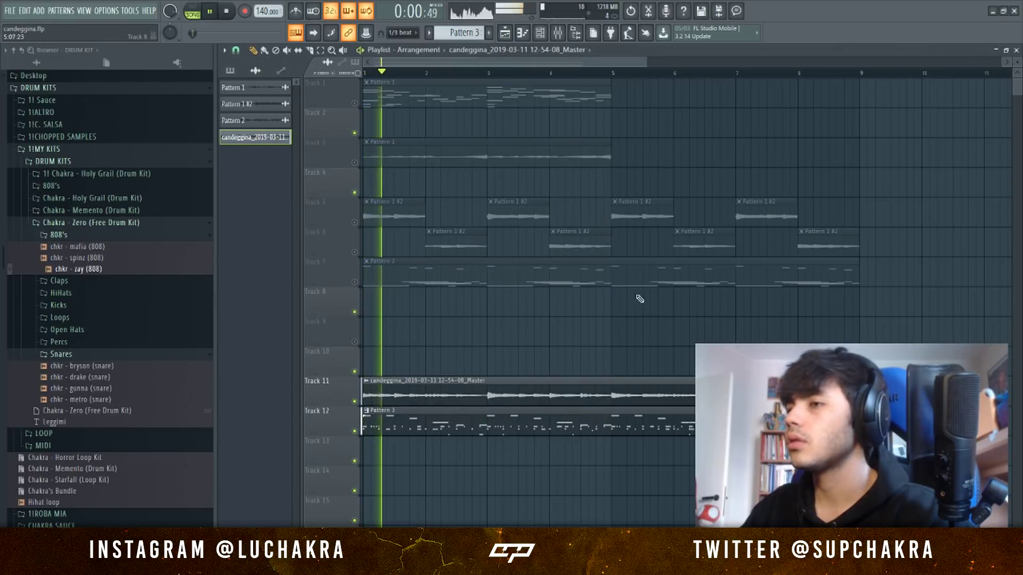
# Inspect the chkr - kick 1 piano roll from the channel rack and return to the playlist's Tracks 11 and 12.
pyautogui.click(540, 34)
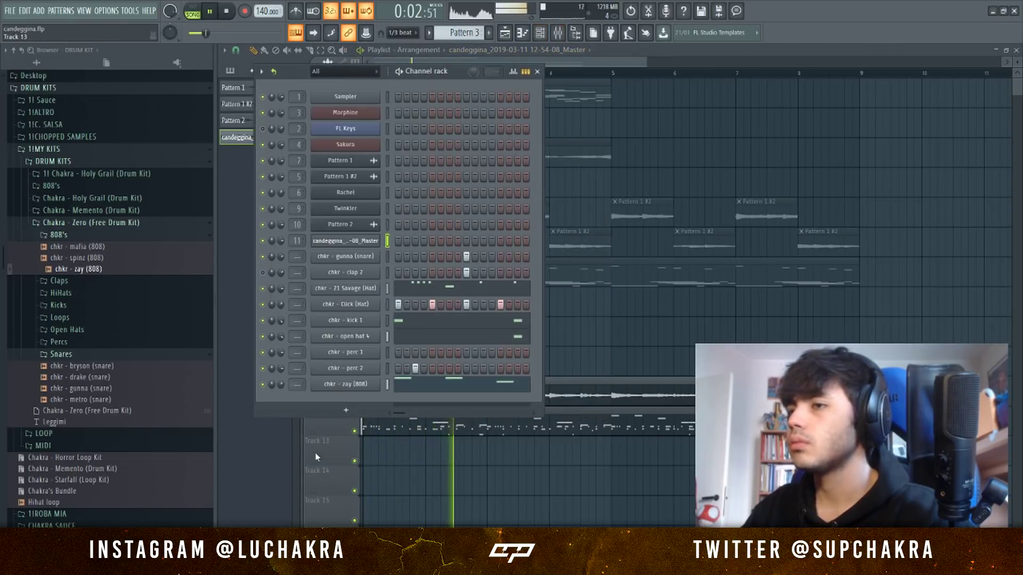
pyautogui.click(409, 331)
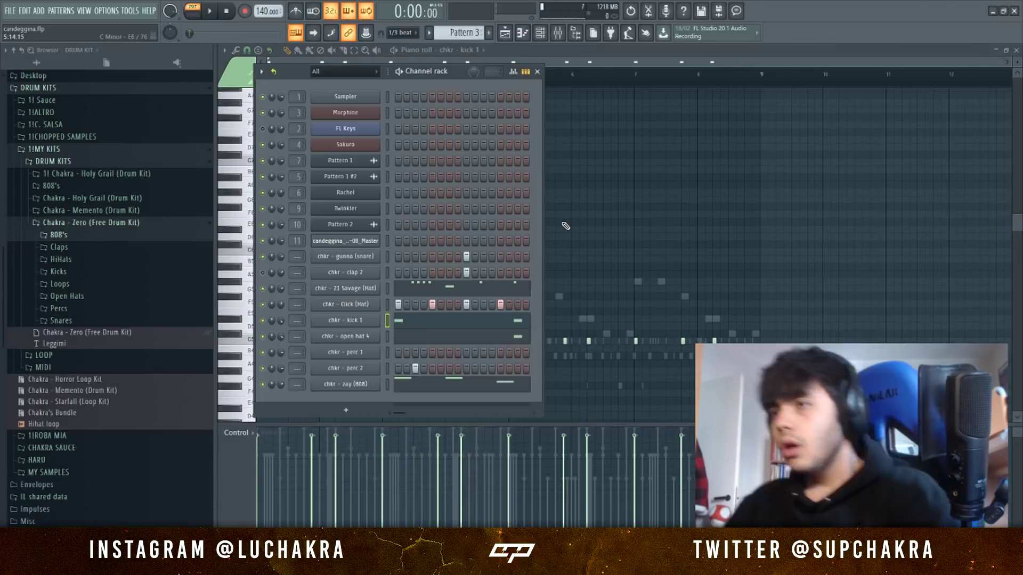
pyautogui.click(536, 72)
pyautogui.click(504, 33)
pyautogui.scroll(-4, 569, 215)
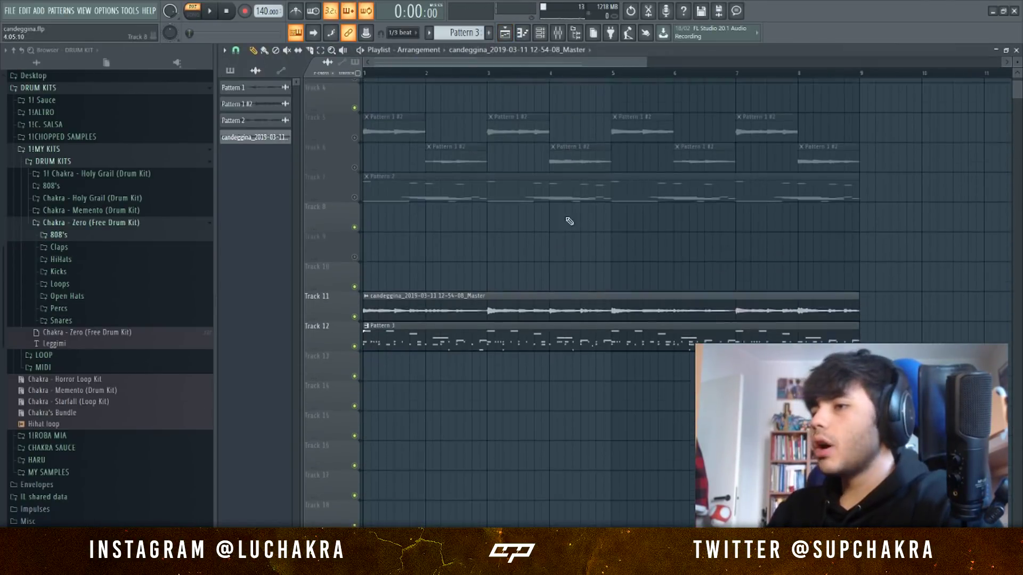
pyautogui.press('F9')
pyautogui.click(520, 200)
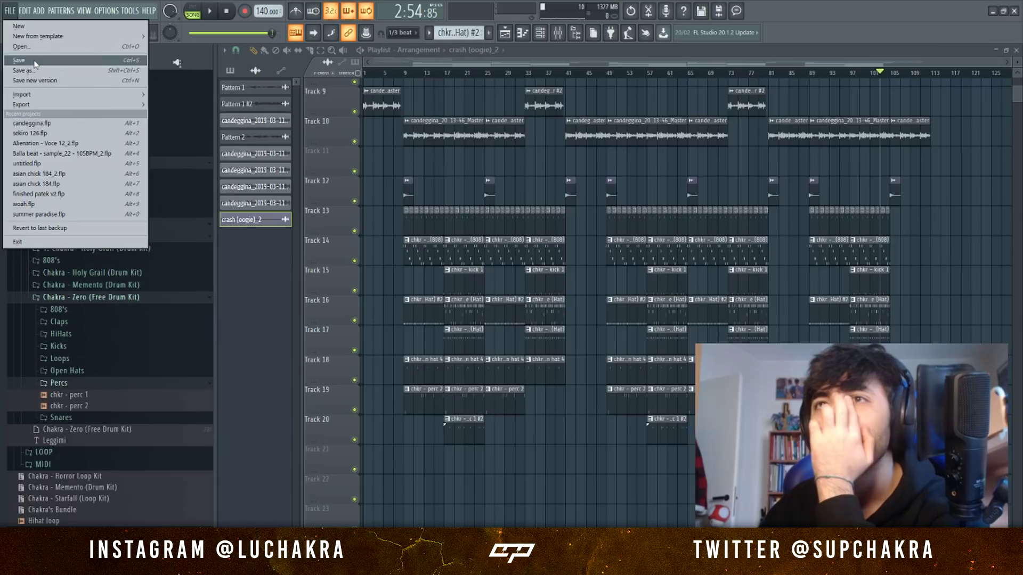
# Save the project with the finished arrangement.
pyautogui.click(56, 95)
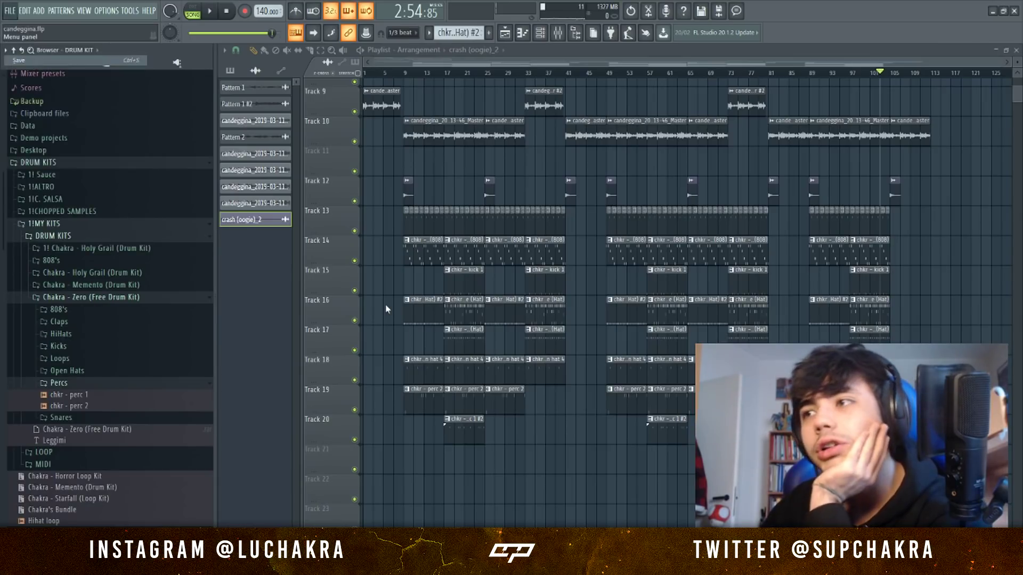
pyautogui.click(644, 84)
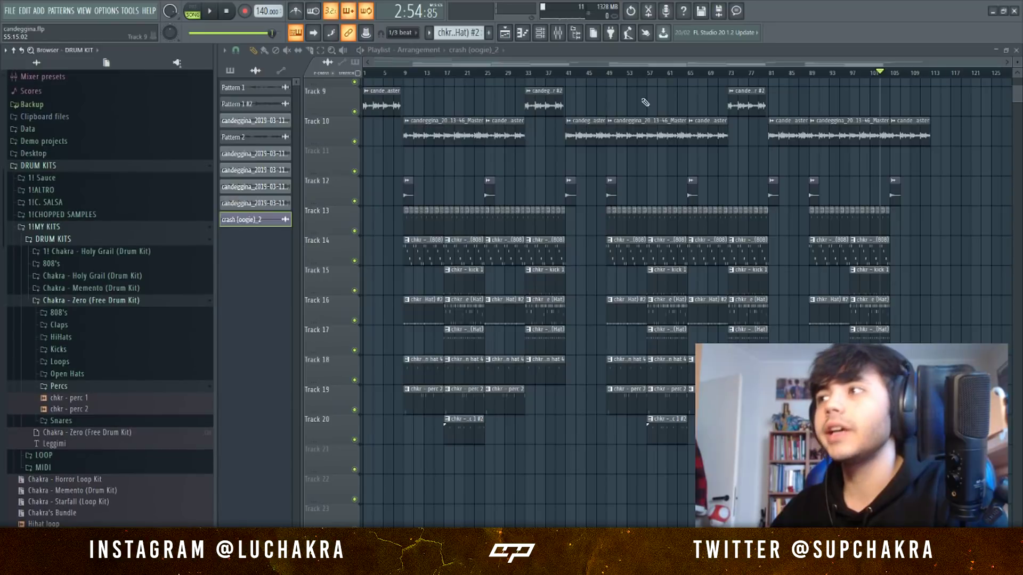